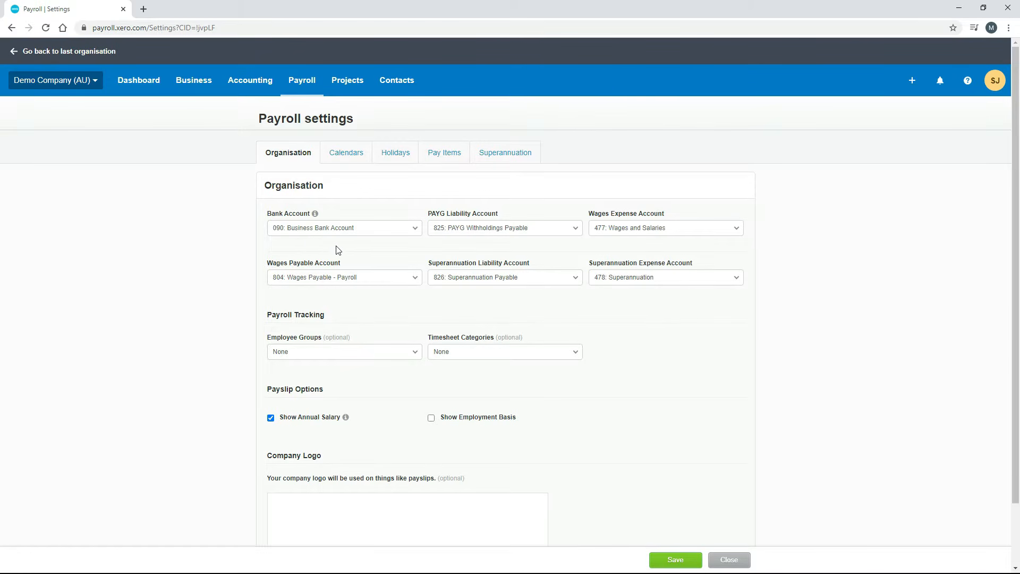
- Check the available choices for the payroll bank account and for the employee groups used in payroll tracking
click(414, 234)
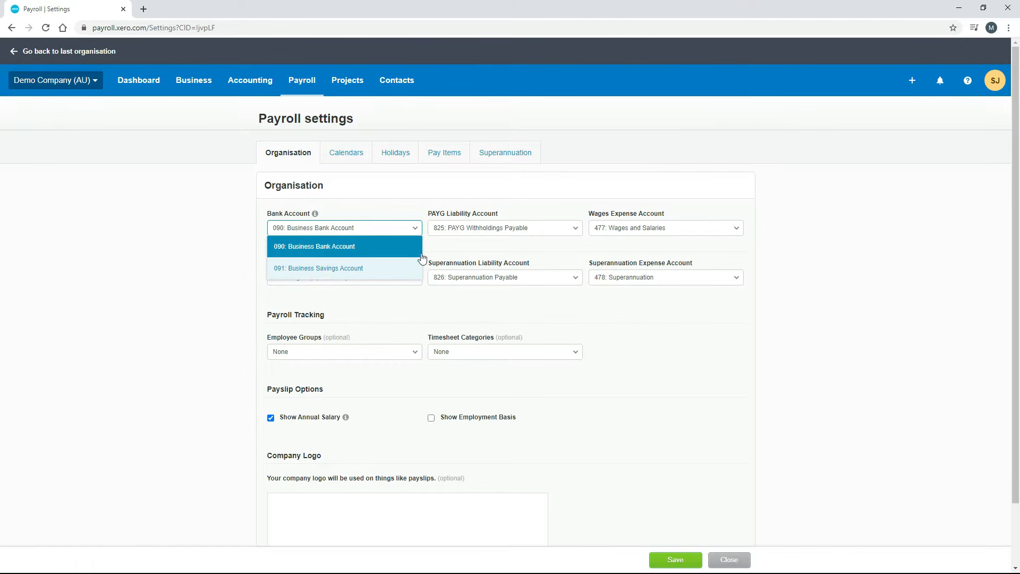
click(445, 245)
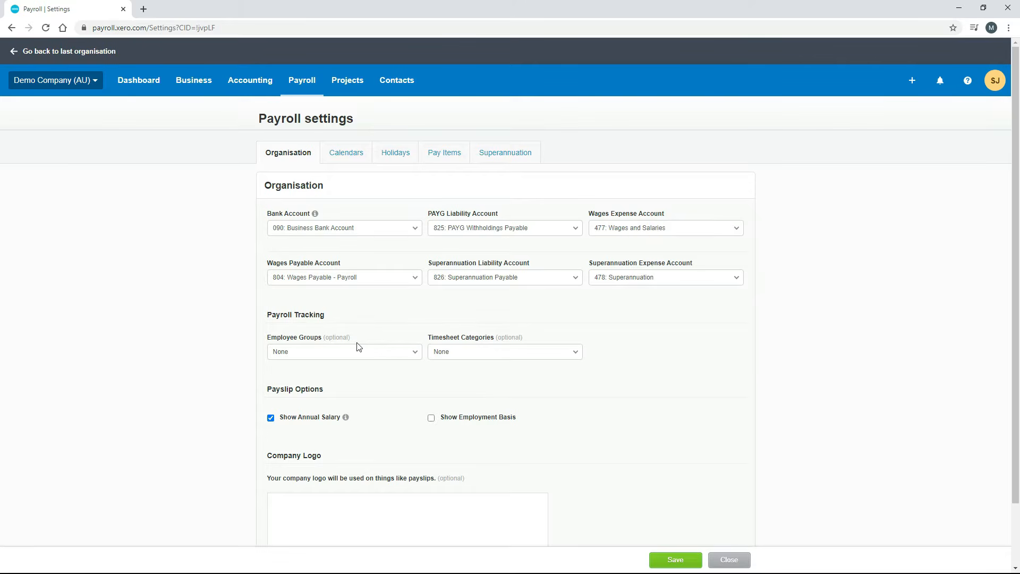
click(414, 357)
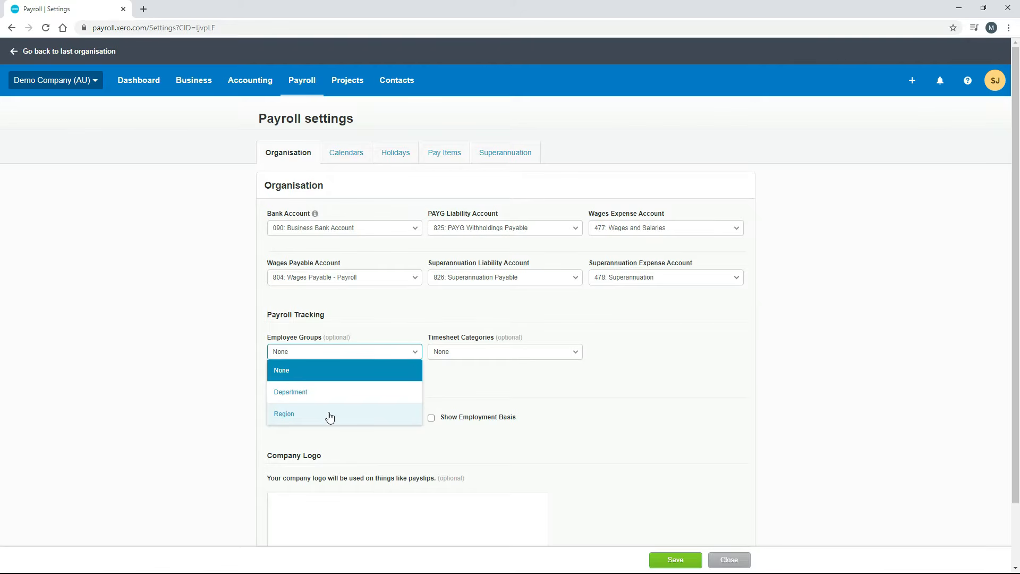
click(452, 386)
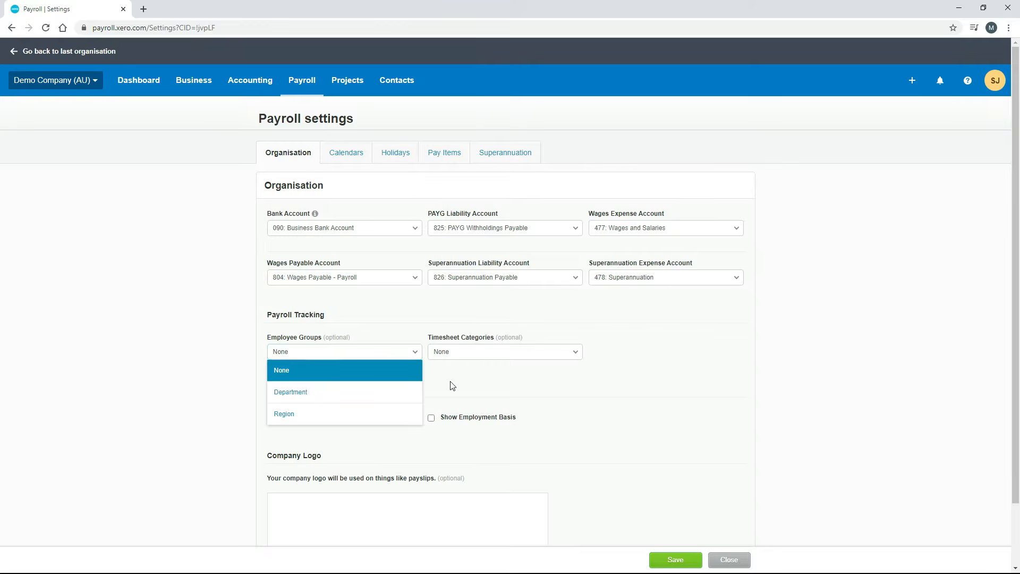
click(414, 353)
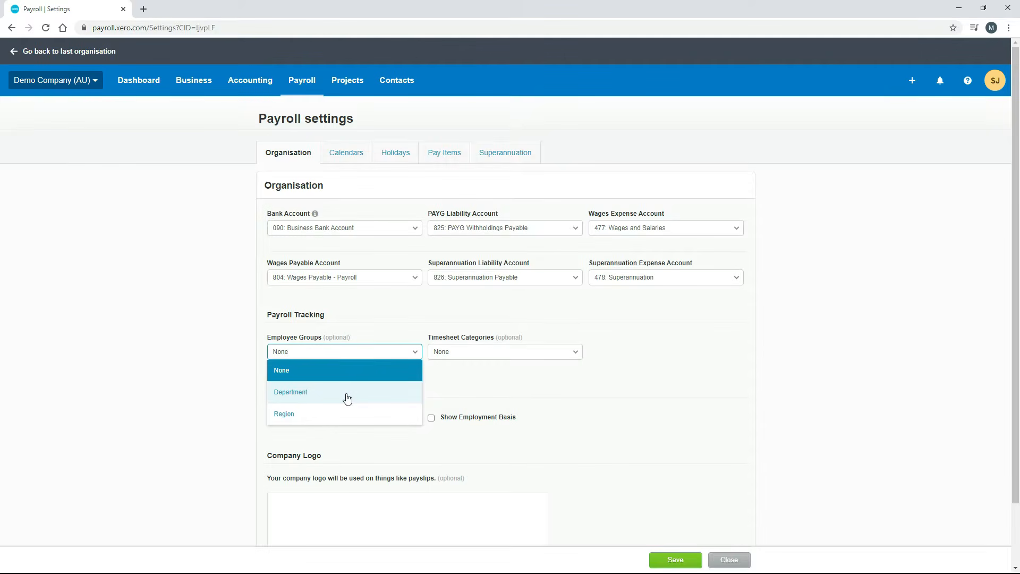
click(458, 386)
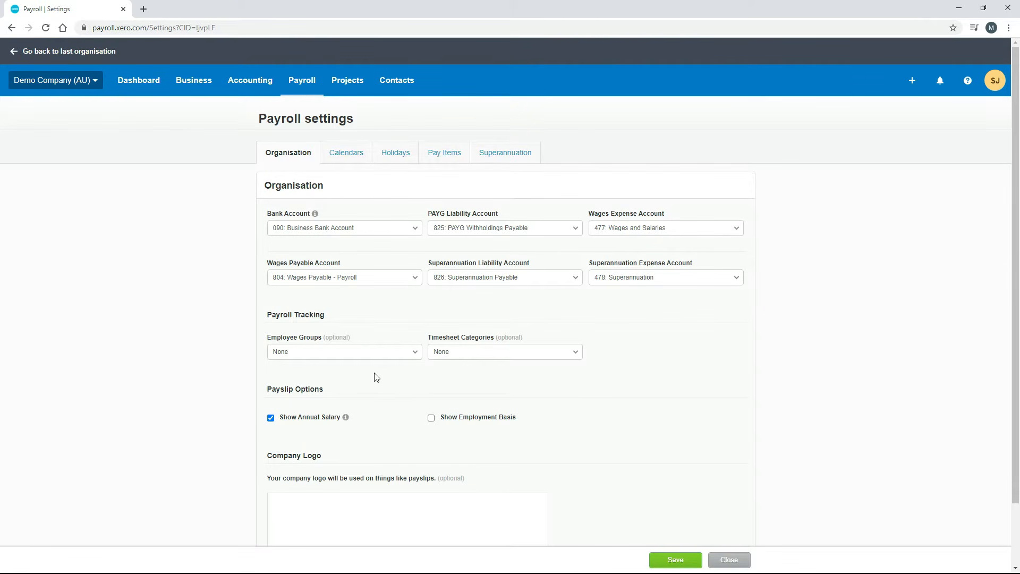
- Review the payslip options and inspect the company logo upload requirements without uploading a file
scroll(372, 424, down, 1)
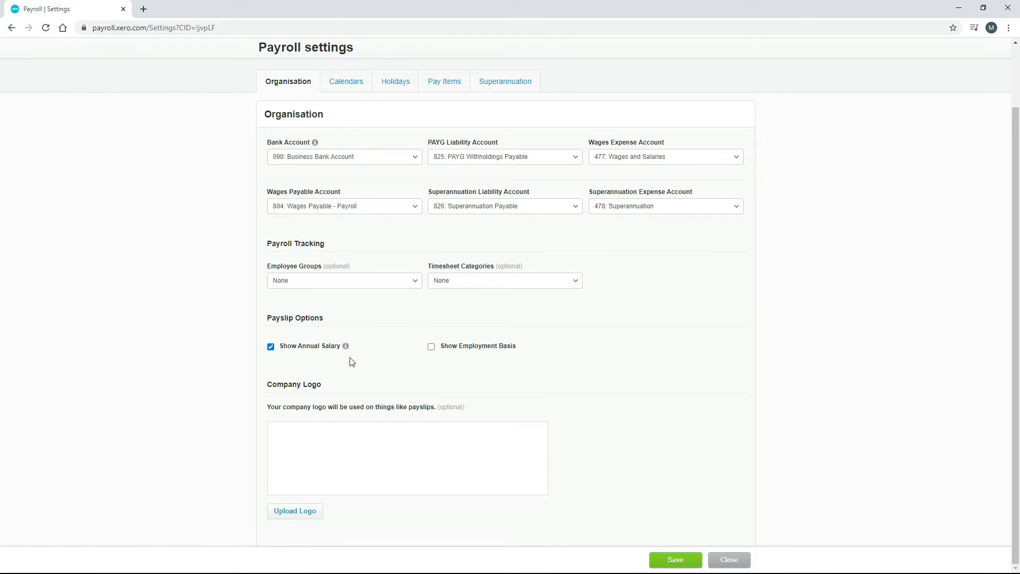
mouse_move(346, 349)
click(431, 353)
click(296, 512)
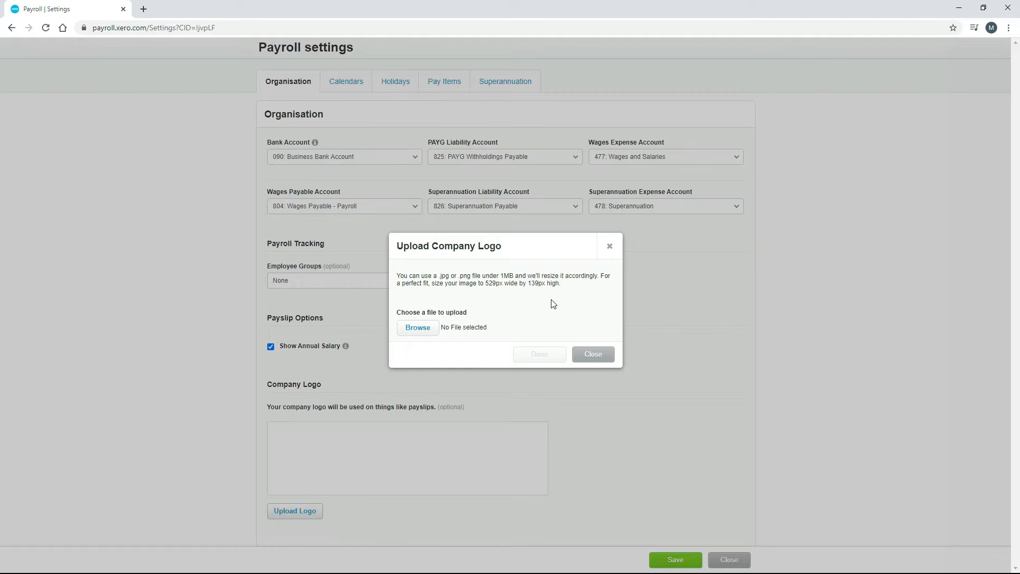
click(593, 354)
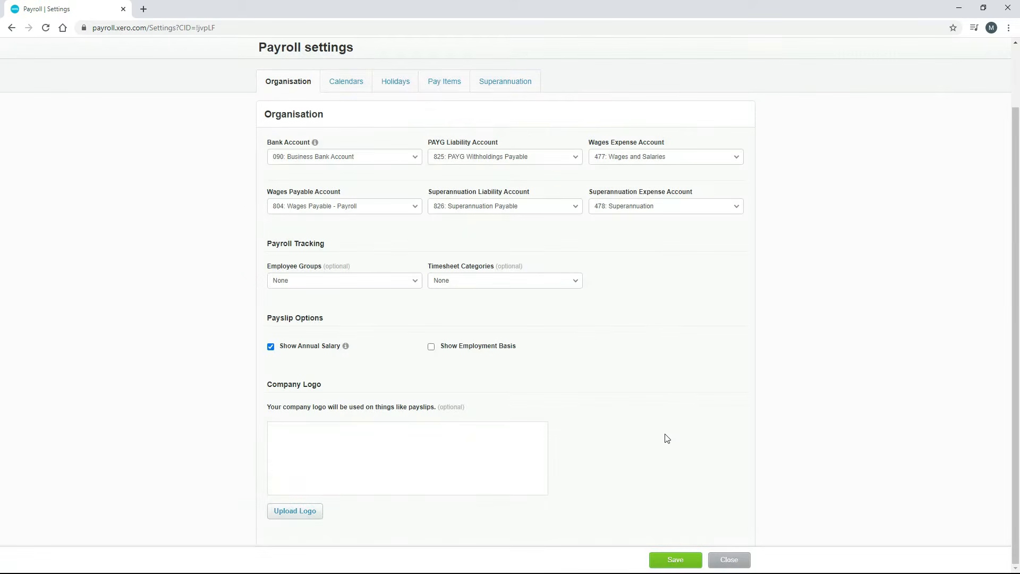
scroll(667, 438, up, 2)
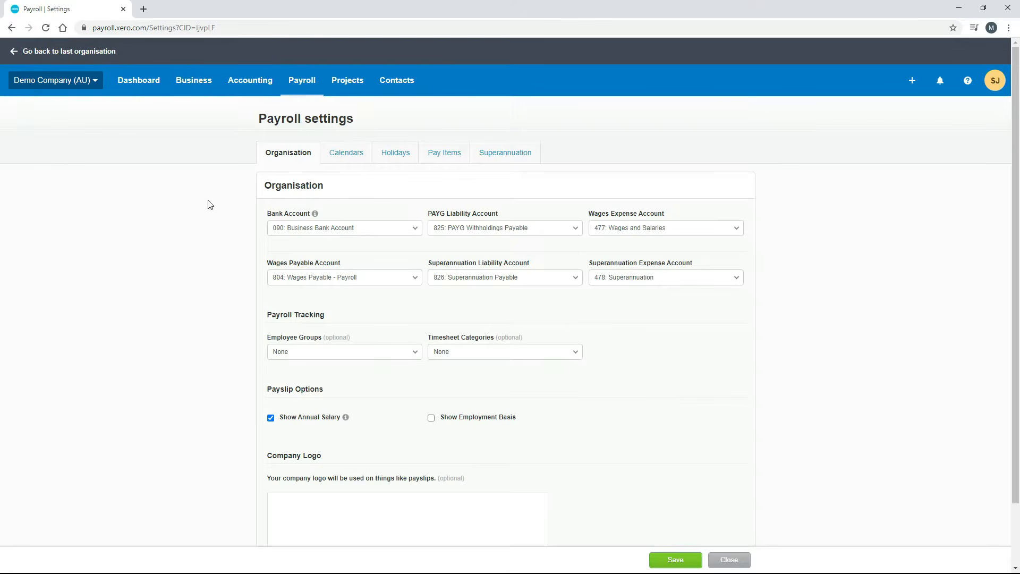
- View the pay calendars, check the existing pay runs in a duplicate of the page, and close the duplicate
click(347, 157)
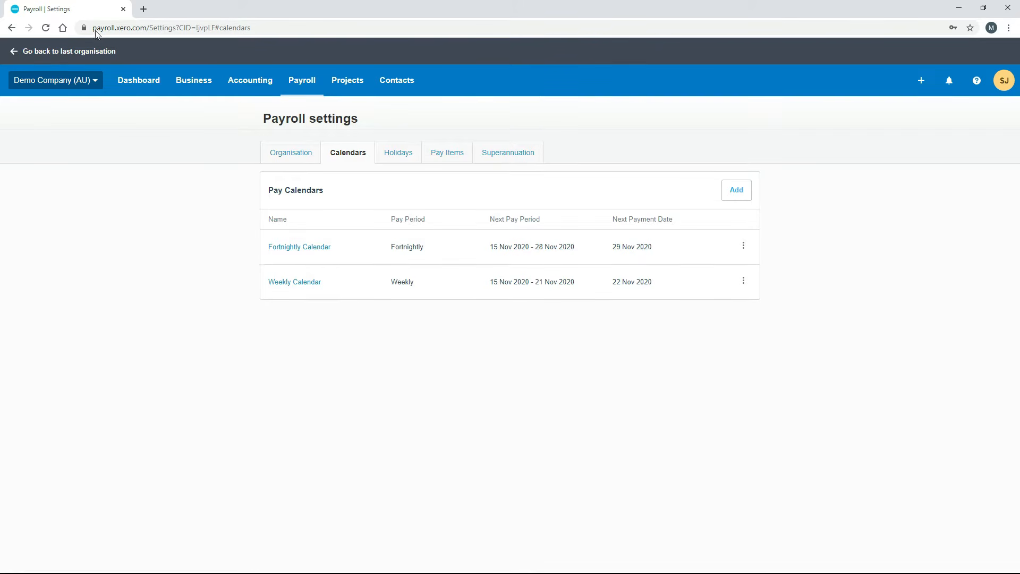
right_click(82, 7)
click(131, 69)
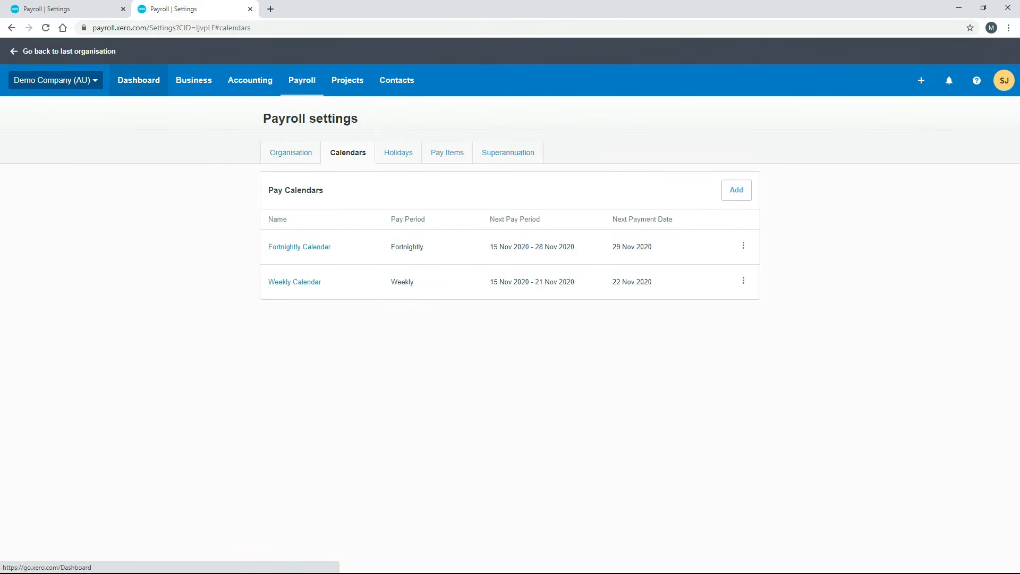
click(304, 79)
click(324, 158)
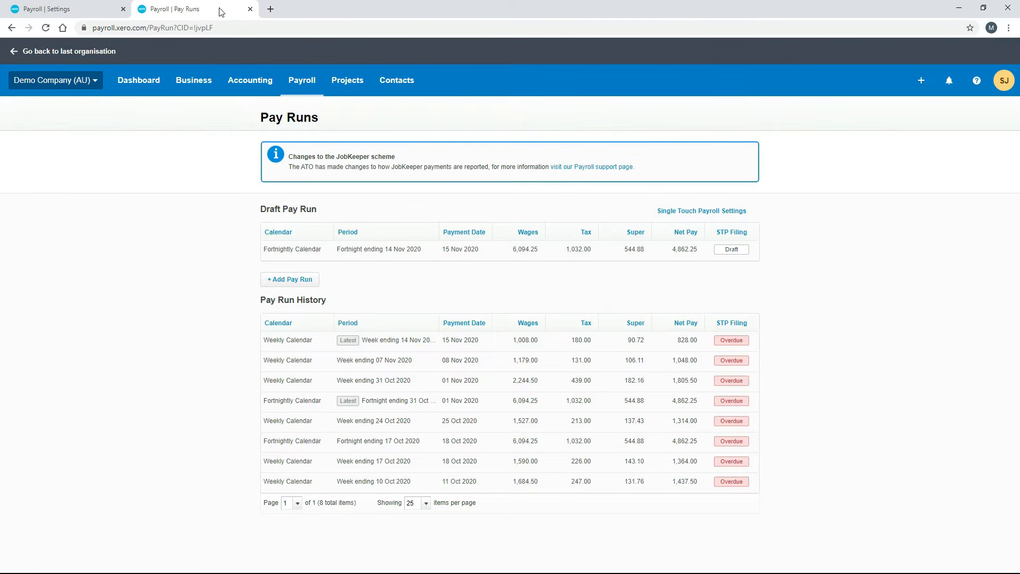
click(250, 9)
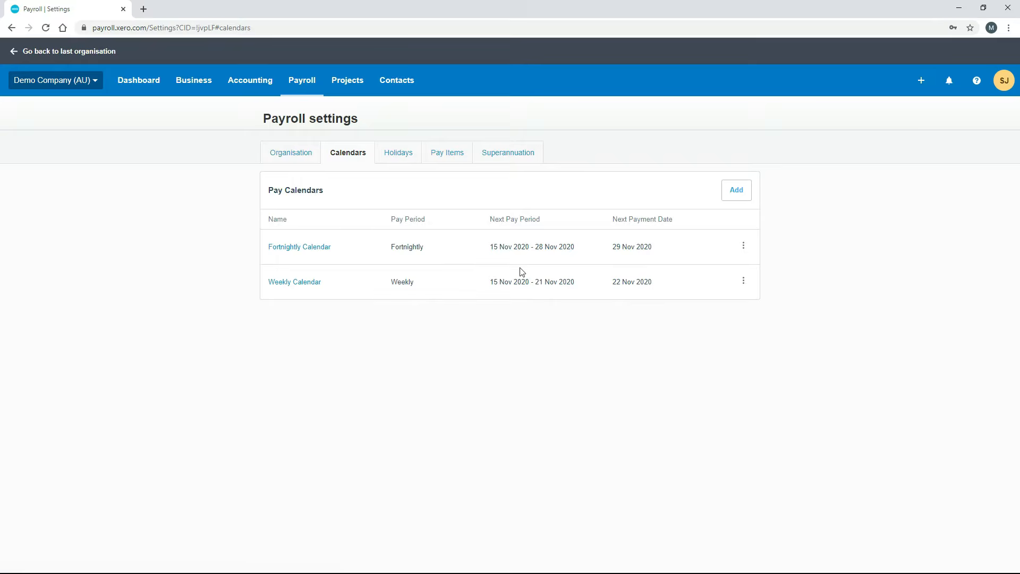
- Start a new pay calendar with a Monthly pay period and name it Executive
click(737, 194)
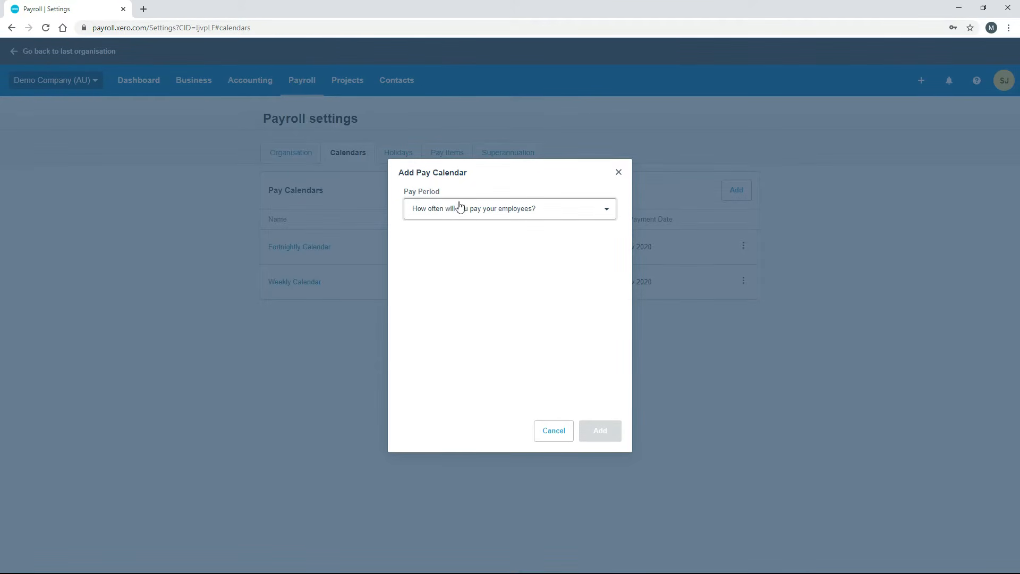
click(606, 214)
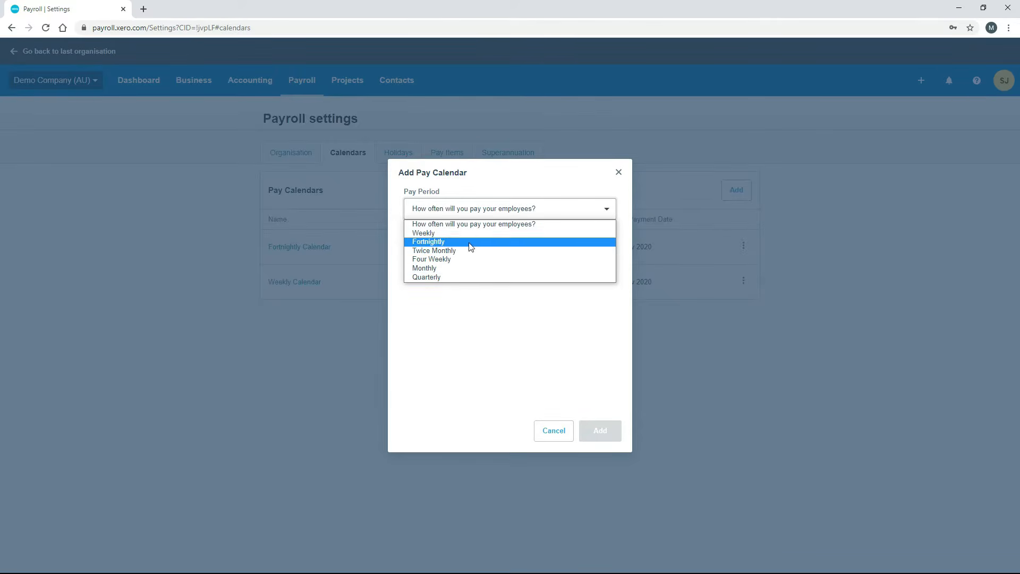
click(454, 268)
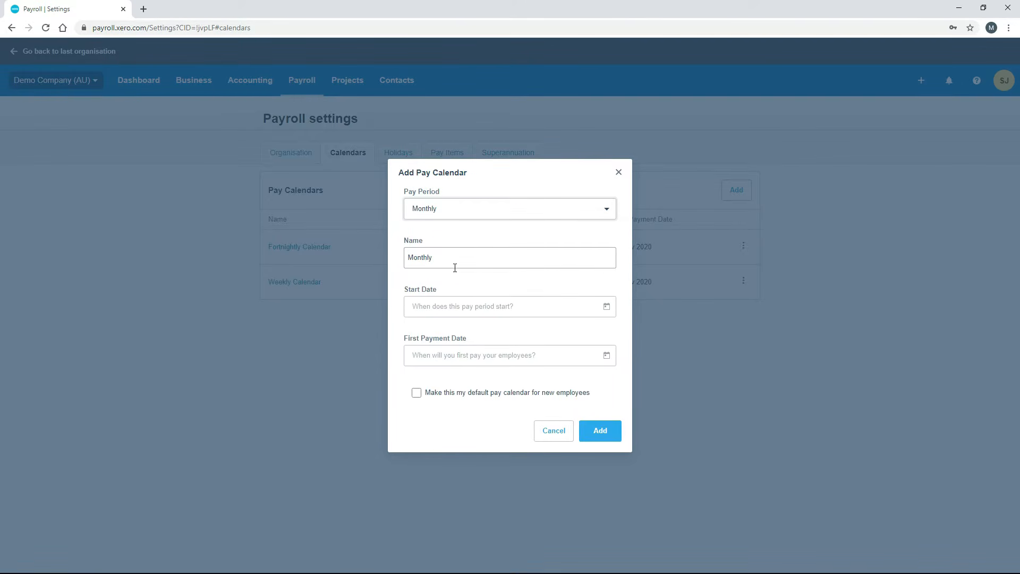
drag(435, 259, 404, 259)
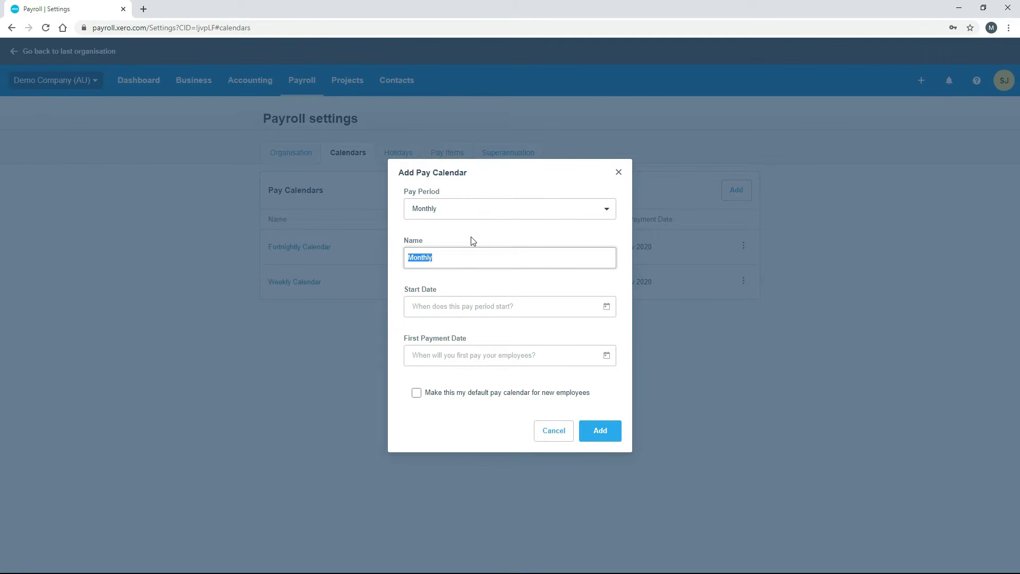
key(BackSpace)
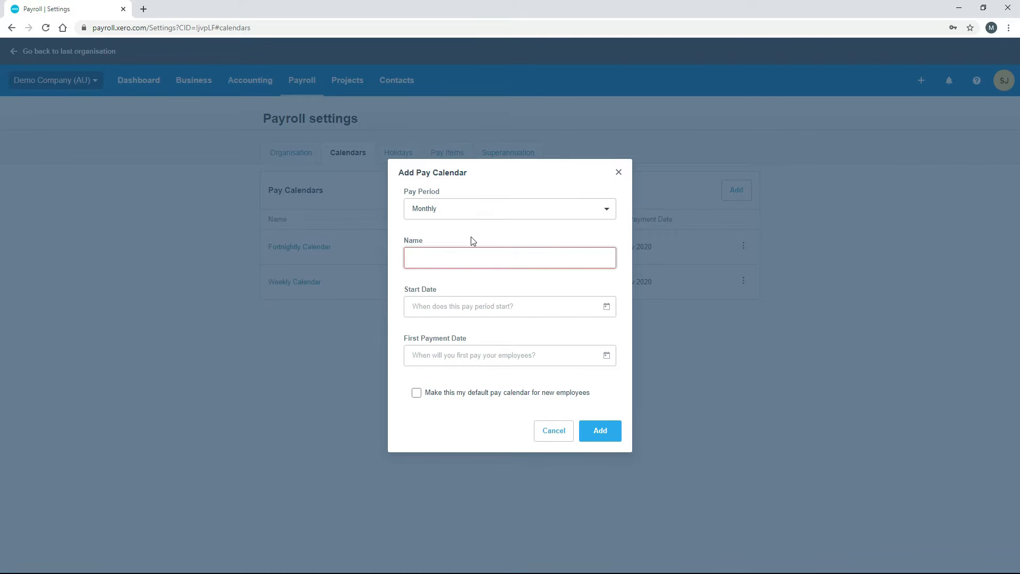
text(Executive)
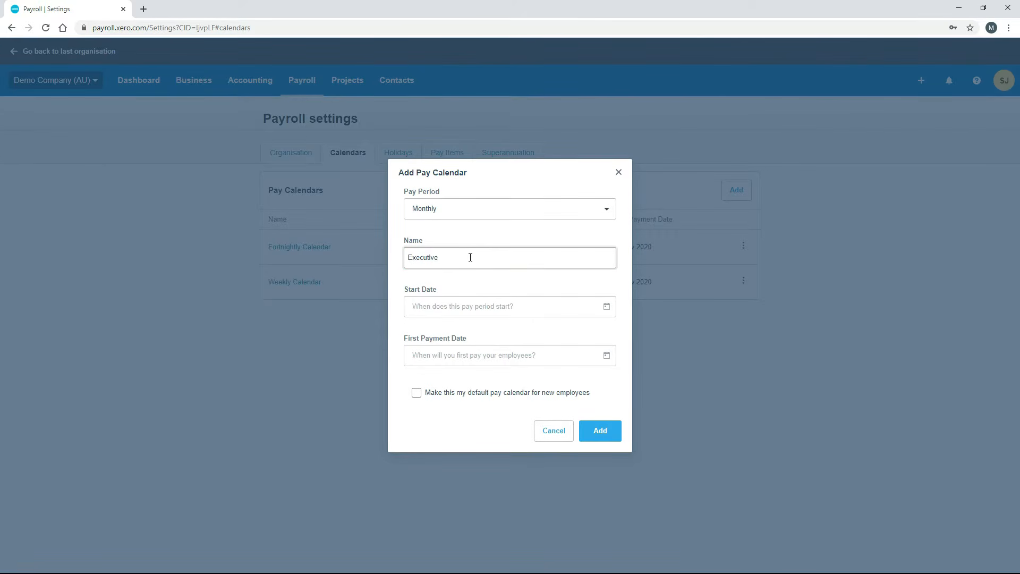
click(484, 288)
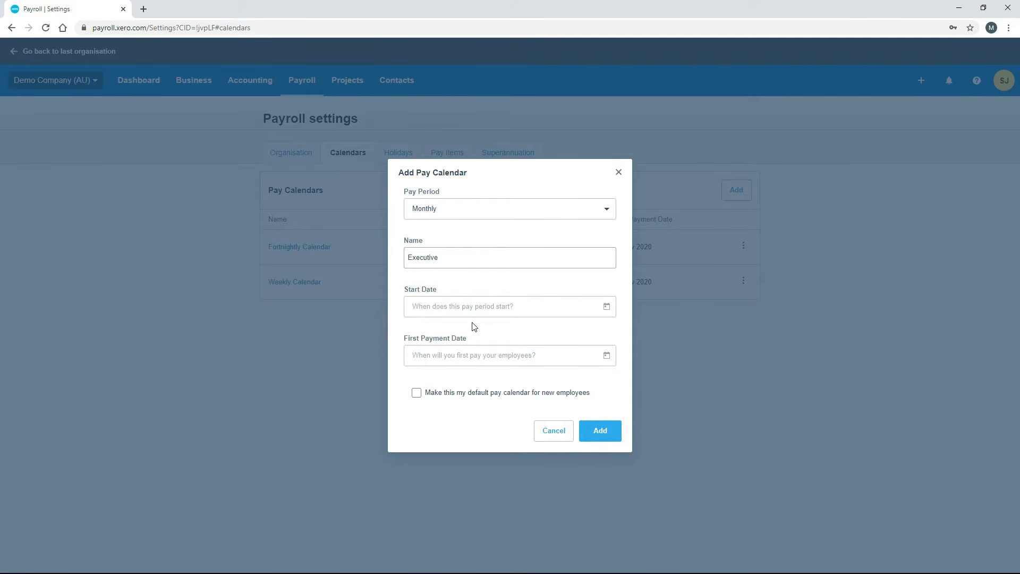
- Set the start date to Nov 1, 2020 and the first payment date to Nov 30, 2020, and add the calendar
click(607, 310)
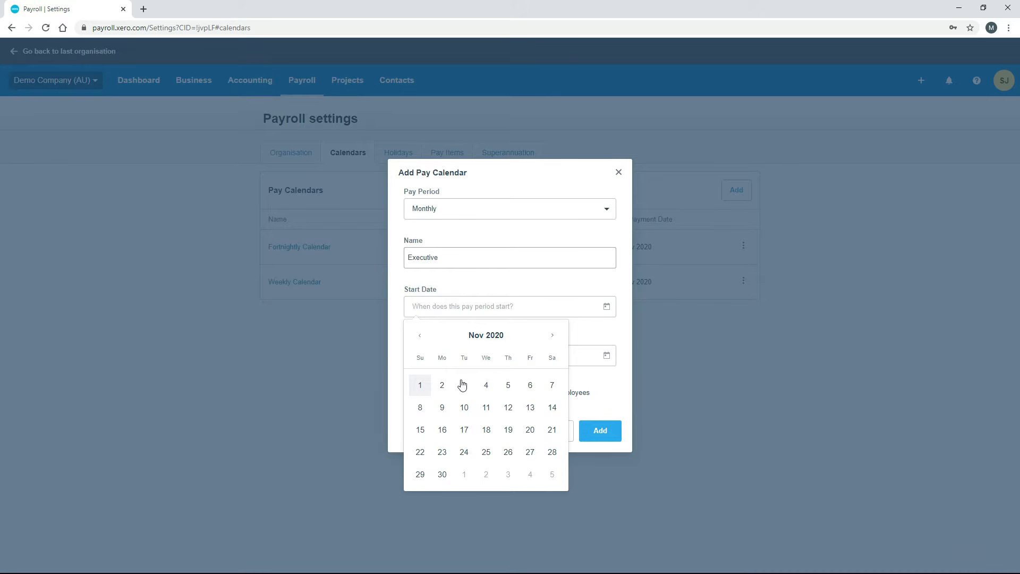
click(422, 386)
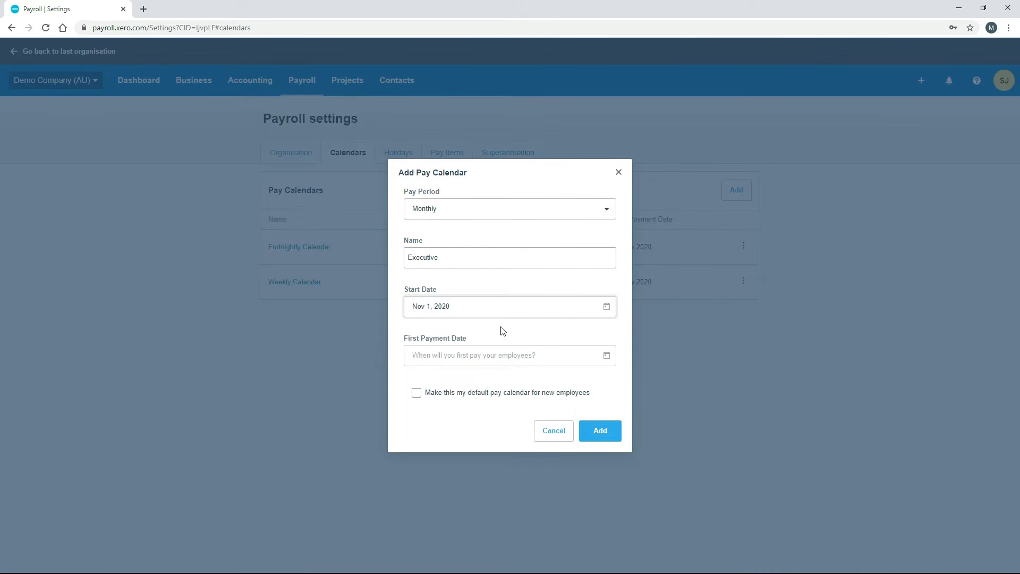
click(606, 355)
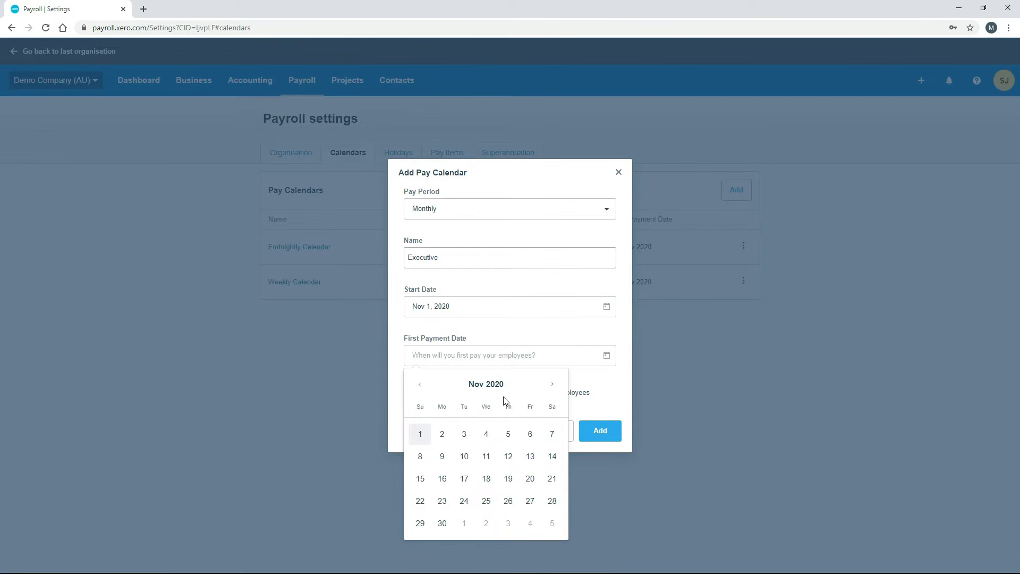
click(442, 523)
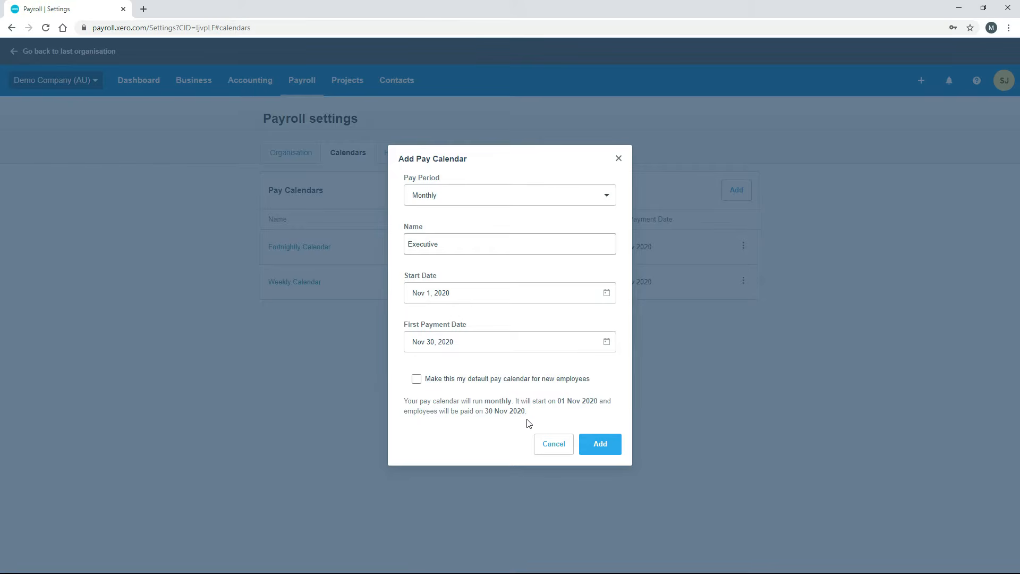
click(593, 449)
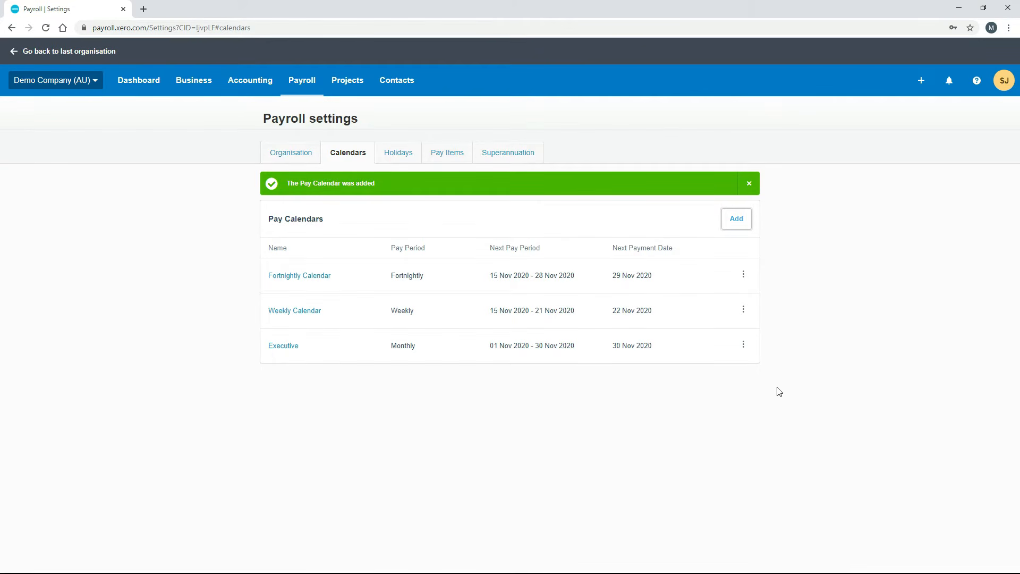
- Examine the Fortnightly Calendar's editable details and its other available actions without changing anything
click(744, 278)
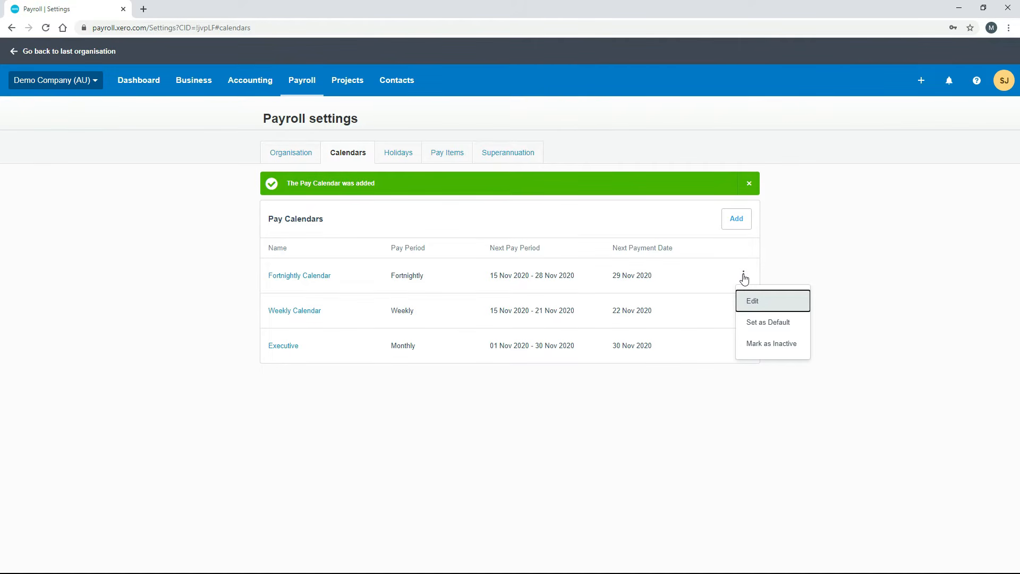
click(762, 304)
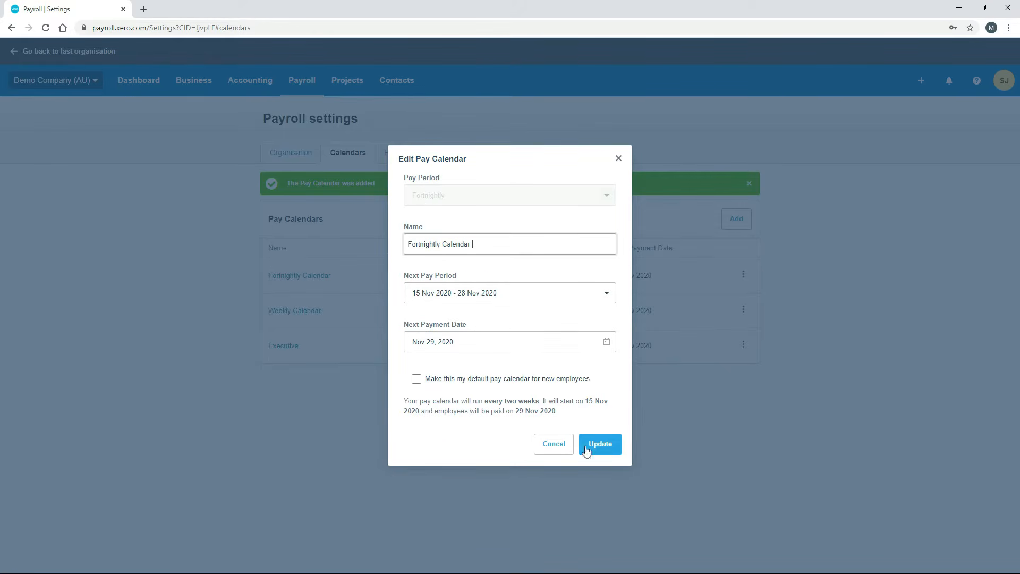
click(555, 445)
click(743, 274)
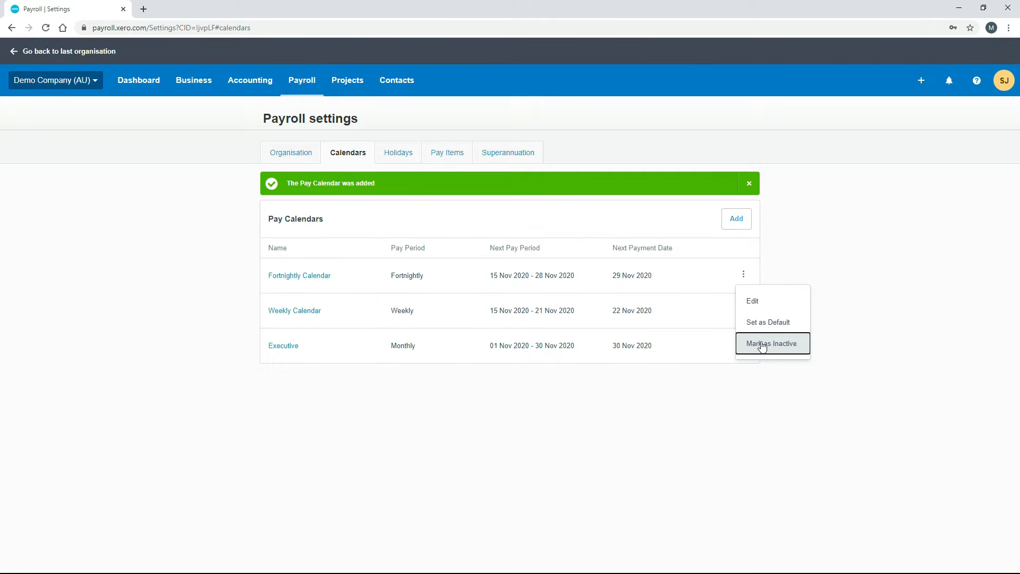
click(705, 391)
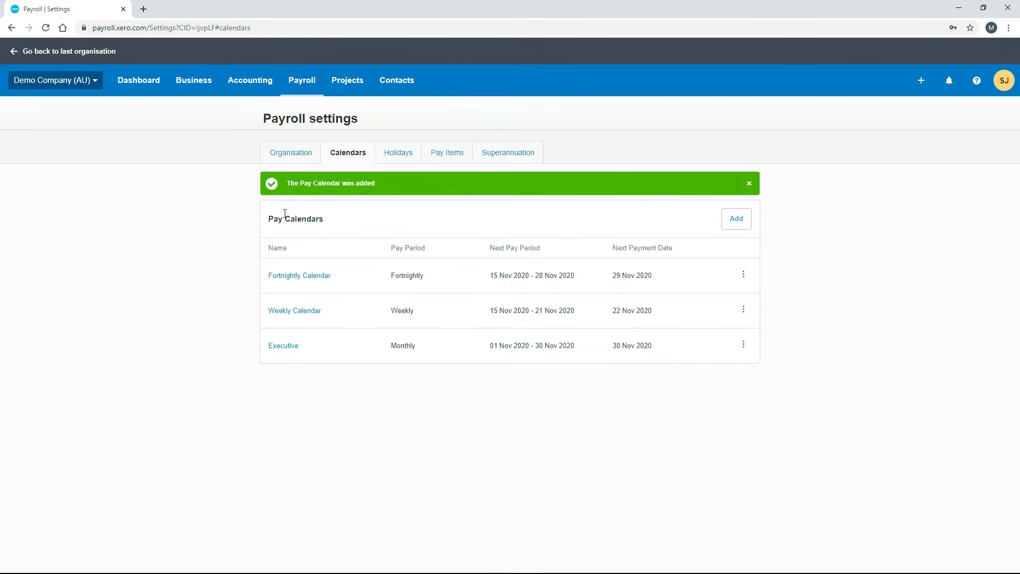
- Review the payroll holidays list and its year choices, and filter the holidays by the Australian Capital Territory group
click(403, 155)
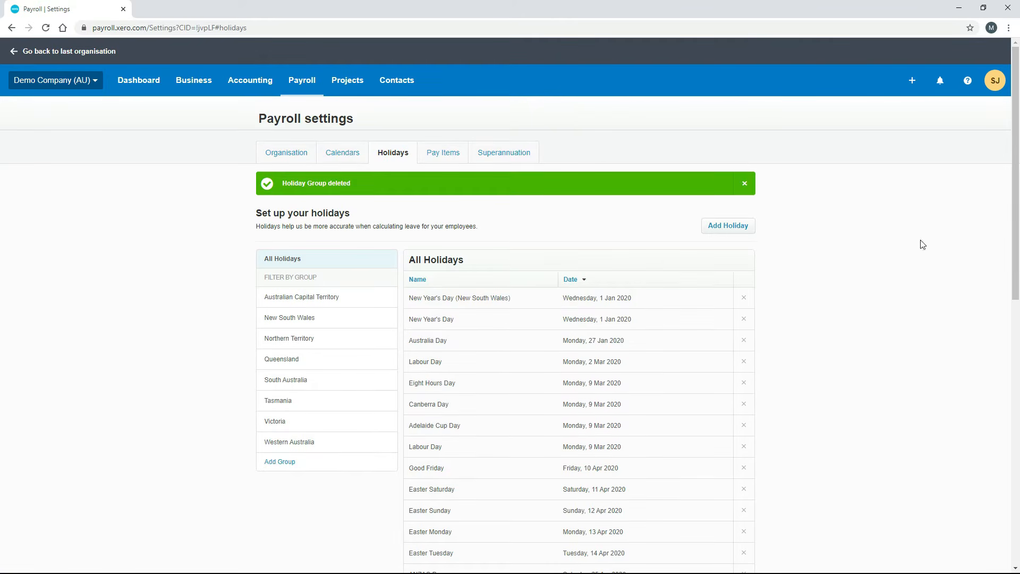
drag(1017, 177, 1017, 445)
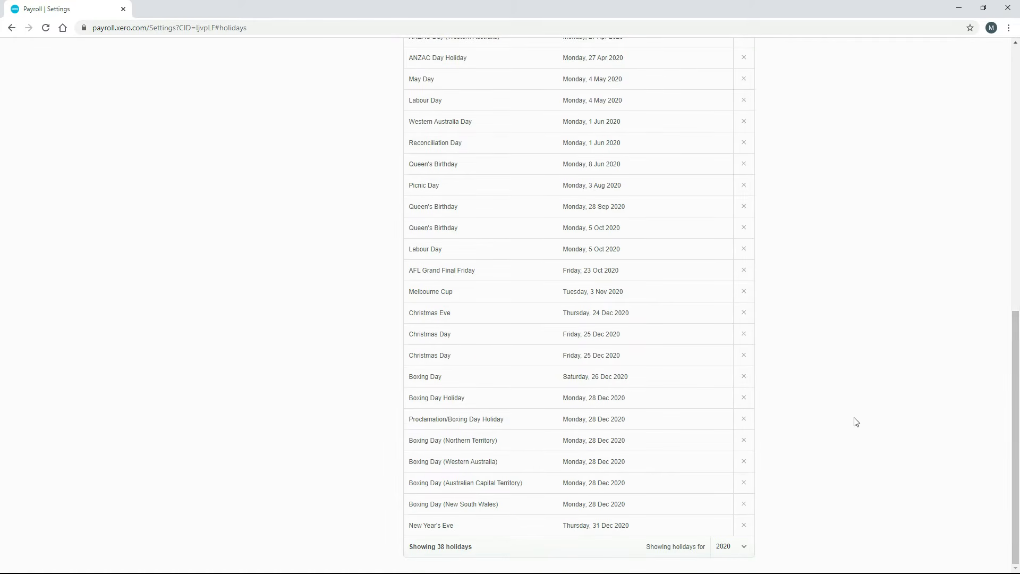
click(746, 551)
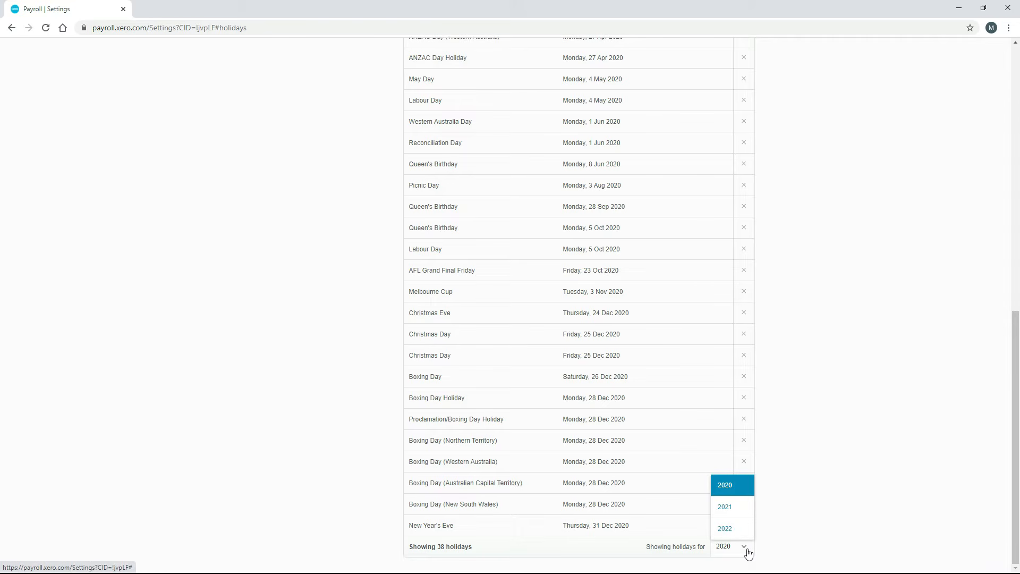
click(818, 496)
drag(1016, 497, 1017, 222)
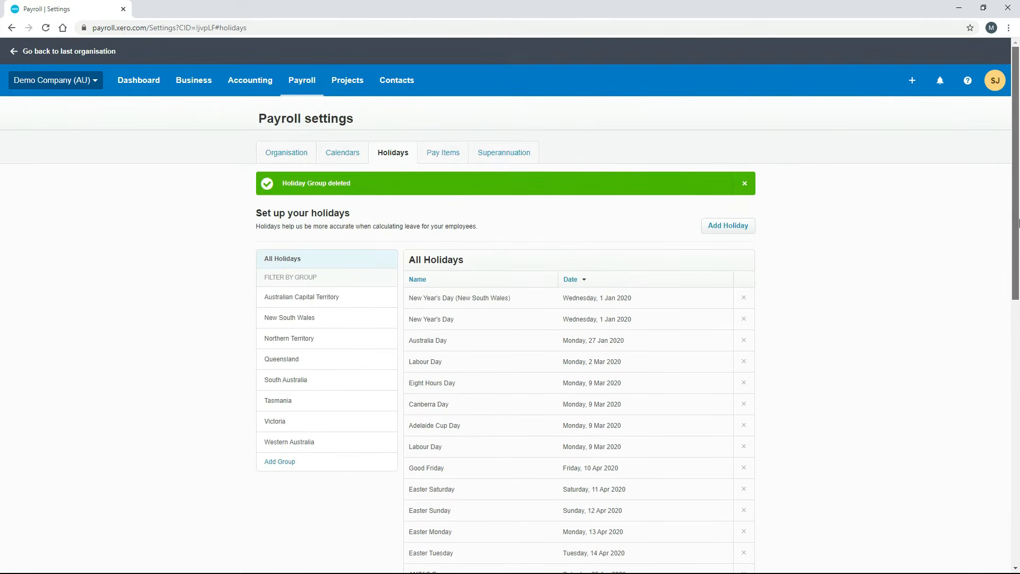
click(294, 302)
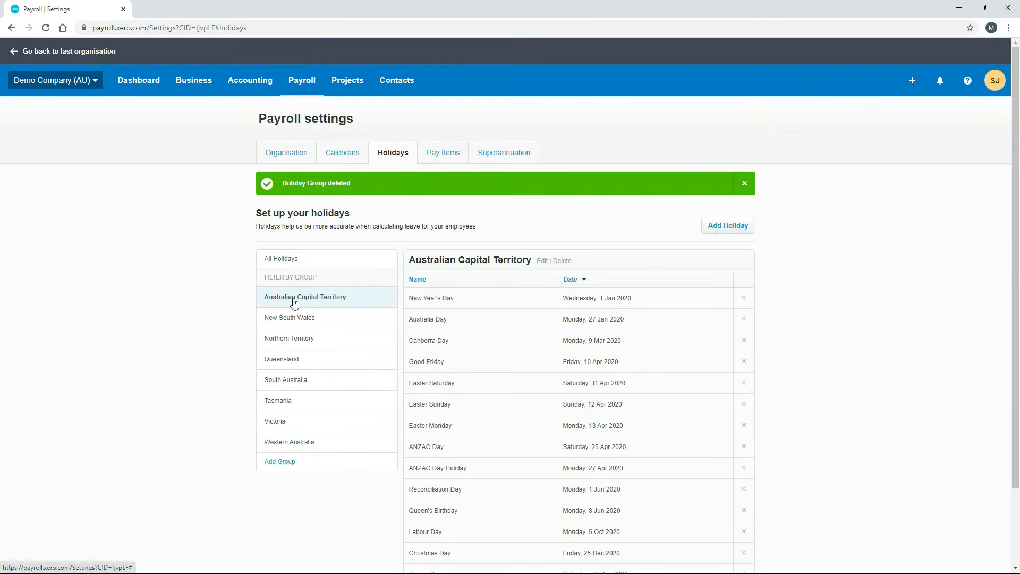
- Add a holiday group named Queensland - Brisbane that takes its existing holidays from the Queensland group
drag(1015, 287, 1014, 367)
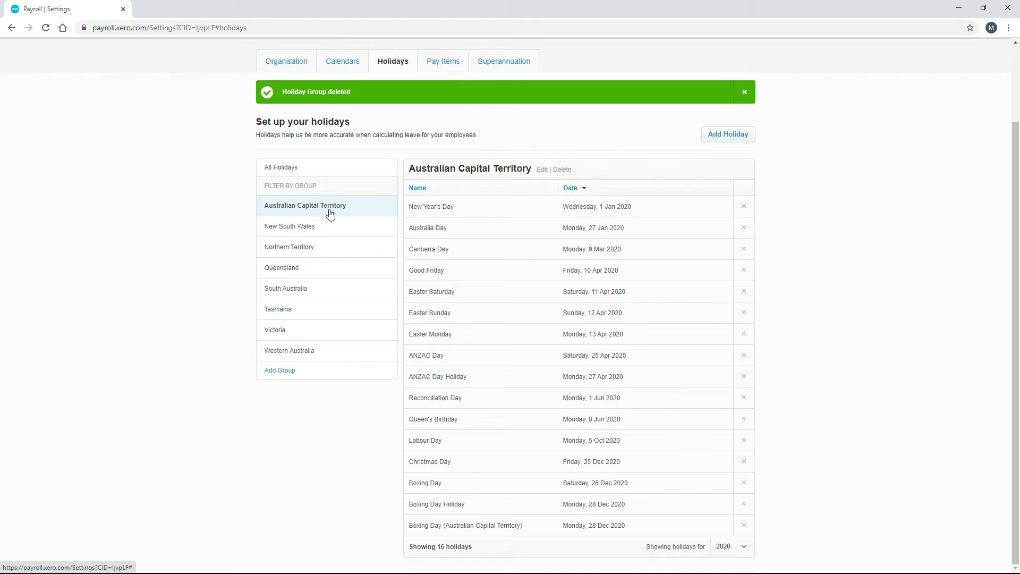
click(296, 268)
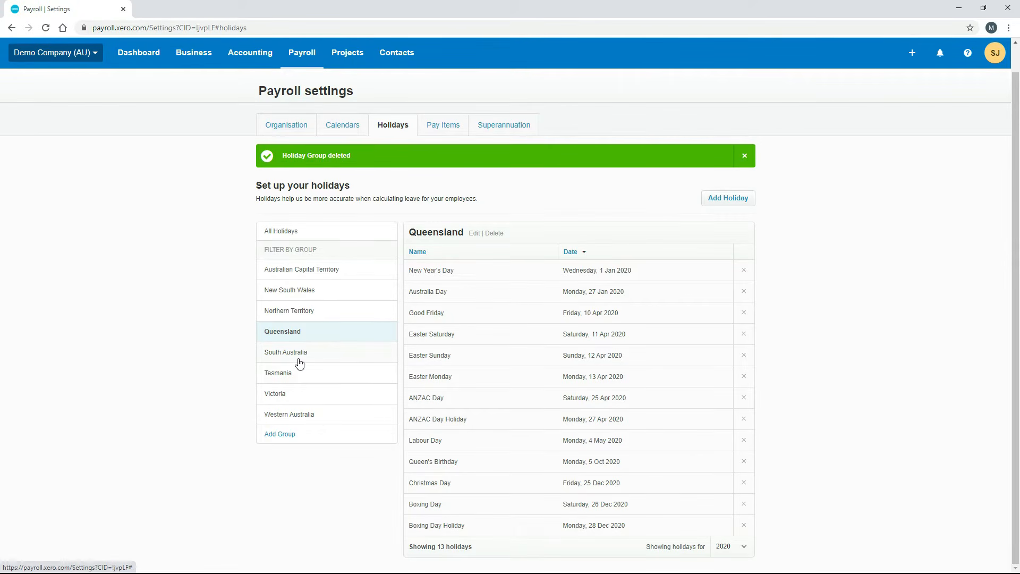
click(280, 434)
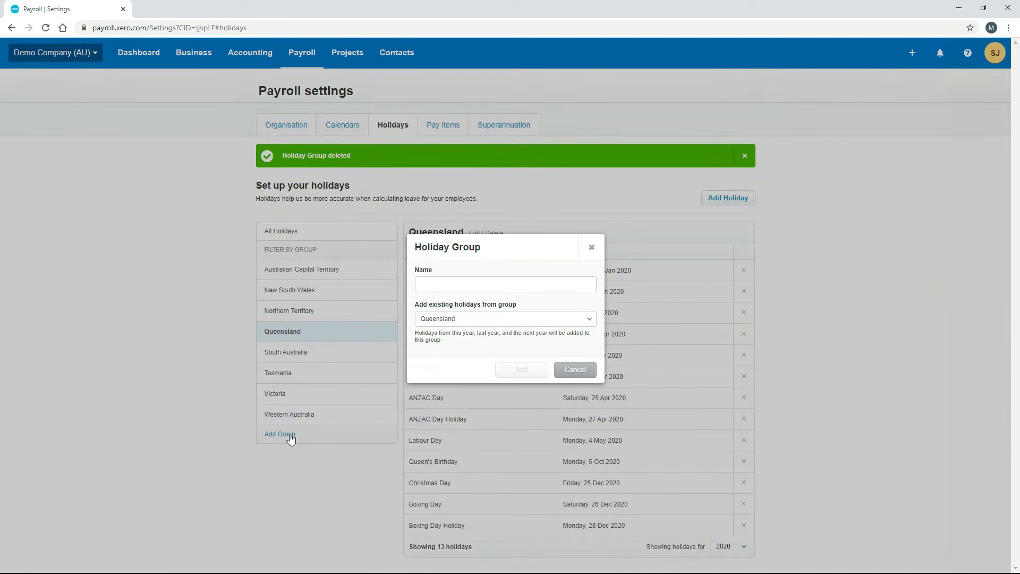
click(447, 284)
text(Queensland - Brisbane)
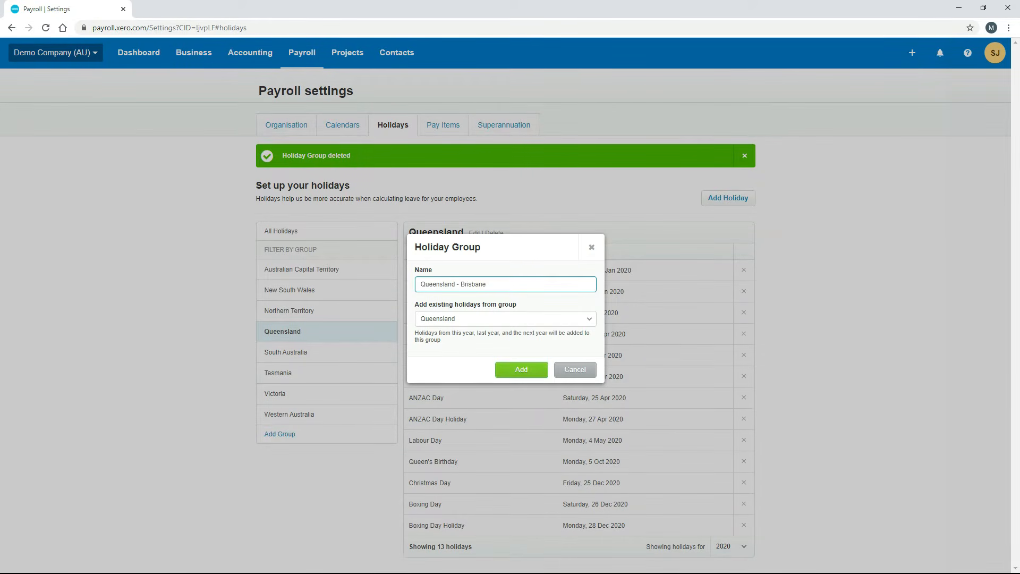
click(522, 371)
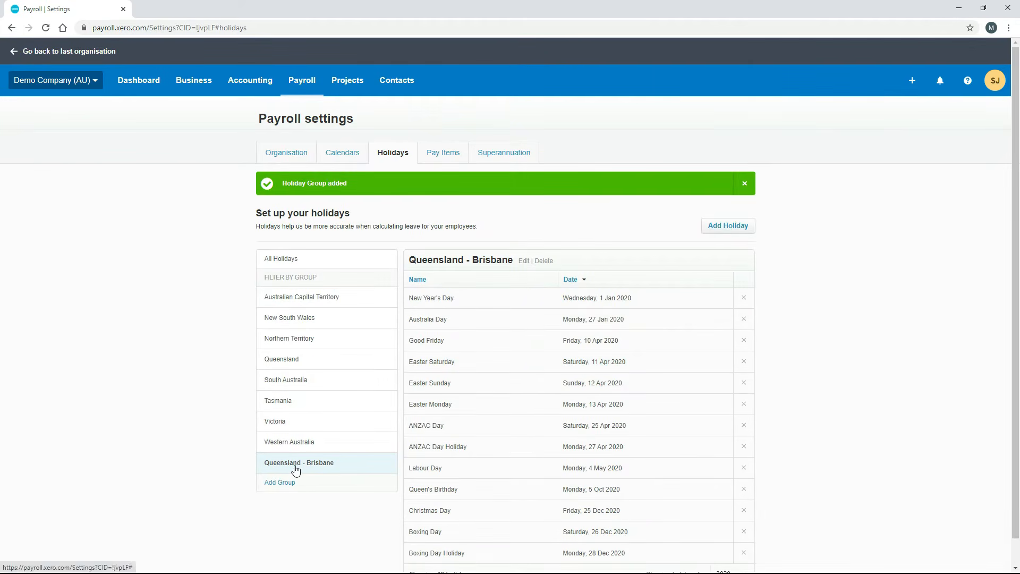
- Compare the Queensland group with Queensland - Brisbane, and start a new holiday named Ekka in the Queensland - Brisbane group
click(305, 366)
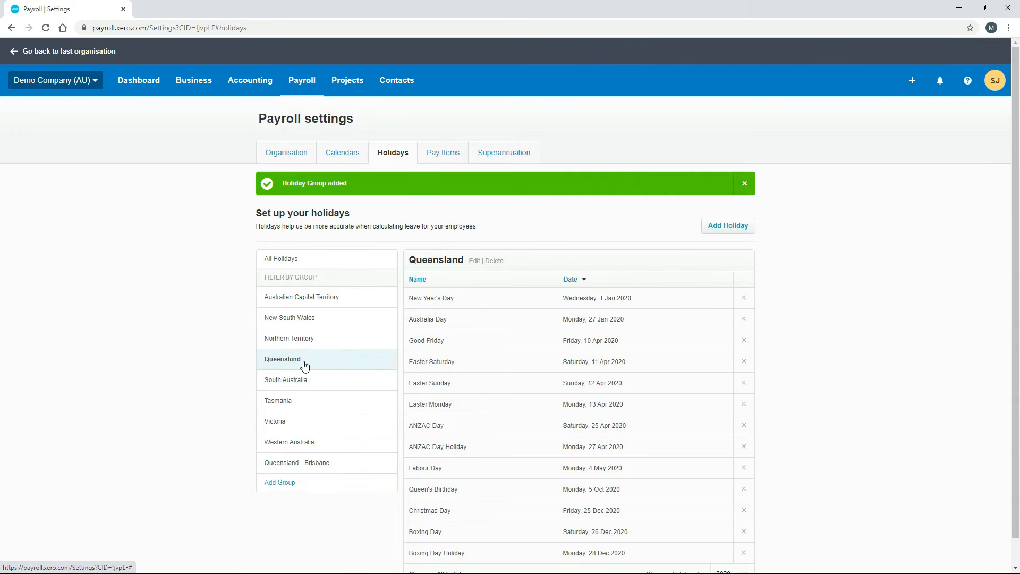
click(318, 468)
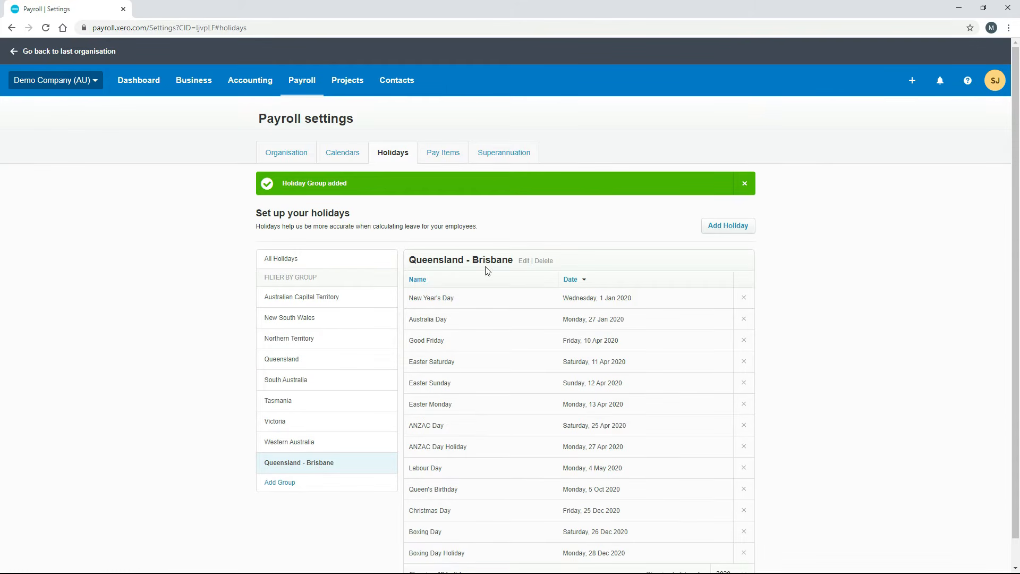
click(724, 230)
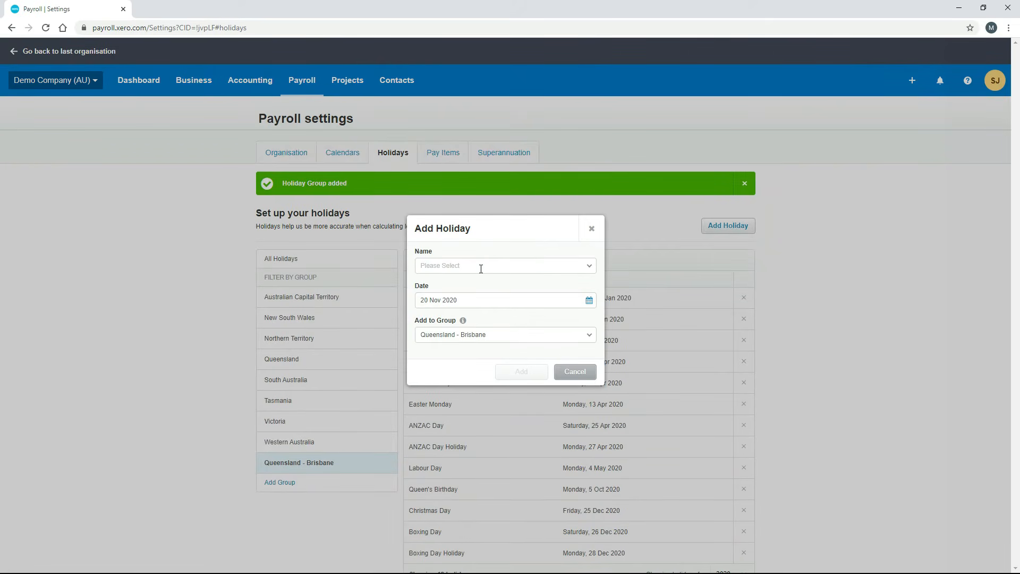
click(481, 269)
text(Ekka)
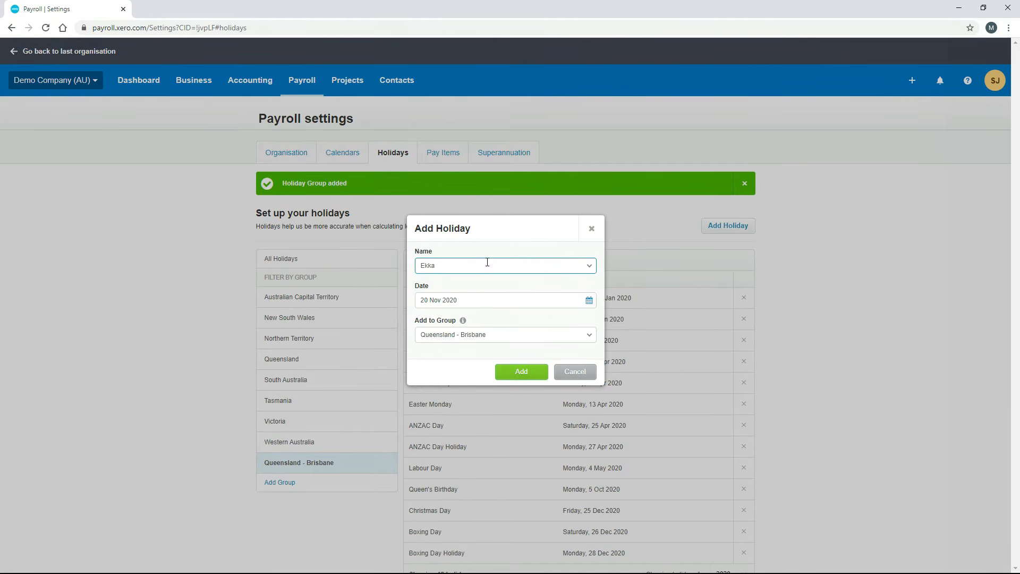
- Set the Ekka holiday's date to 14 Aug 2020, add it, and check the Queensland and Queensland - Brisbane holiday lists
click(589, 300)
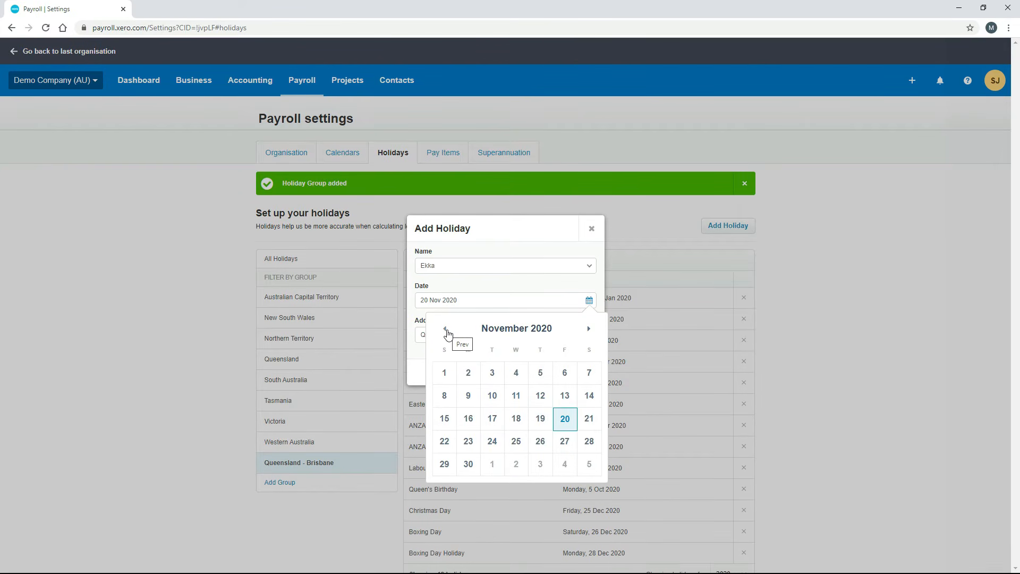
click(445, 328)
click(445, 328)
click(445, 328)
click(445, 328)
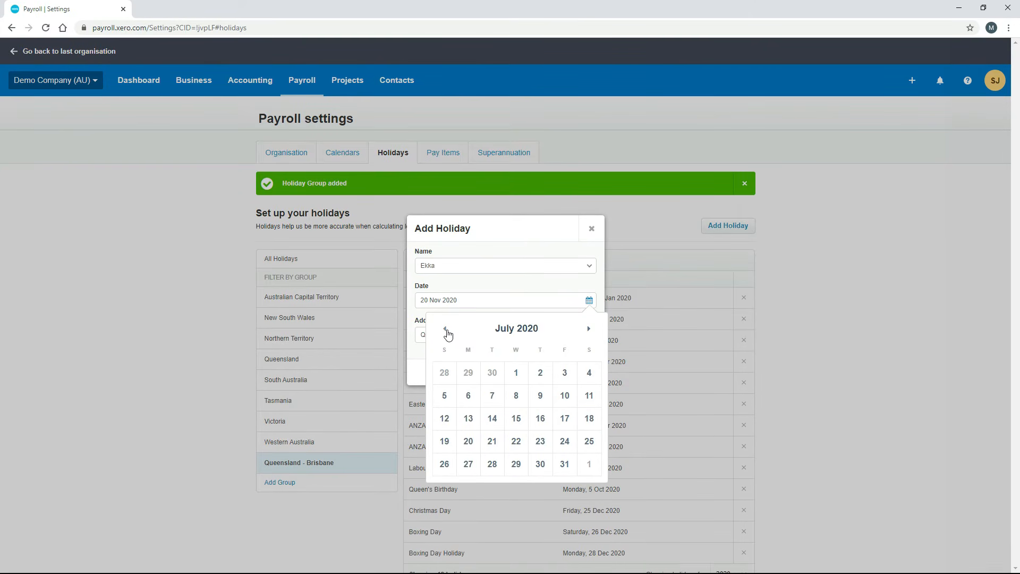
click(588, 328)
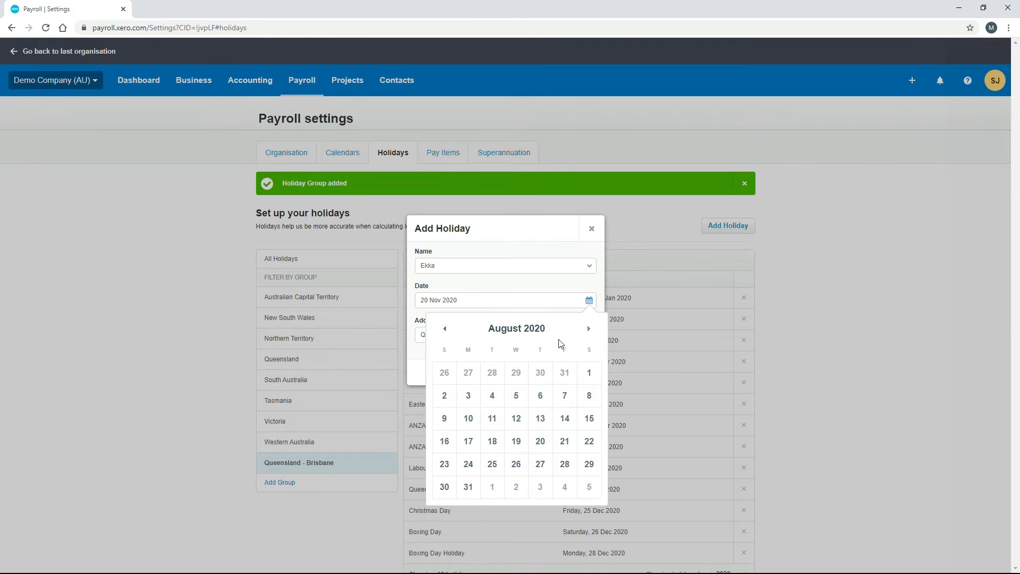
click(567, 423)
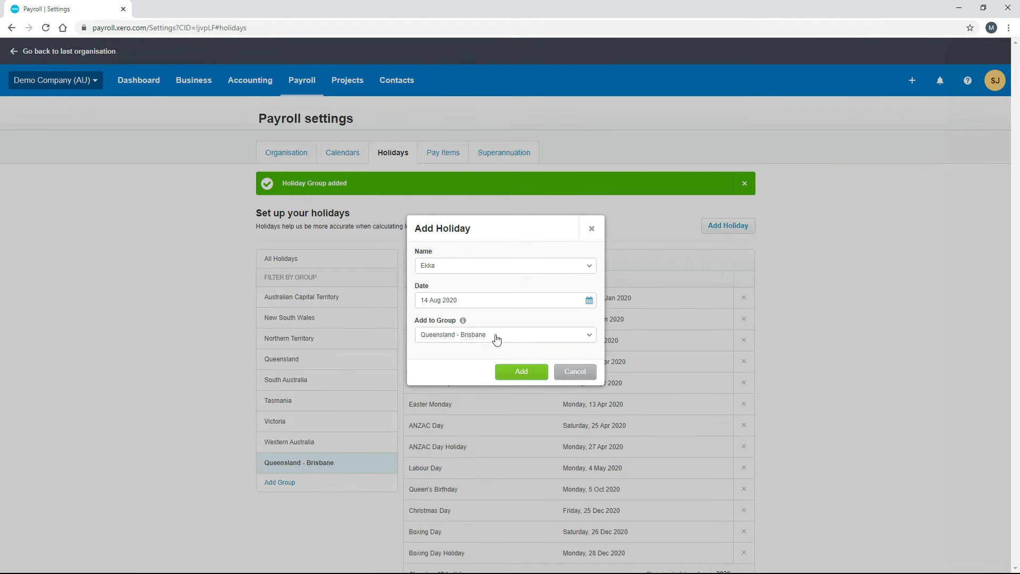
click(526, 375)
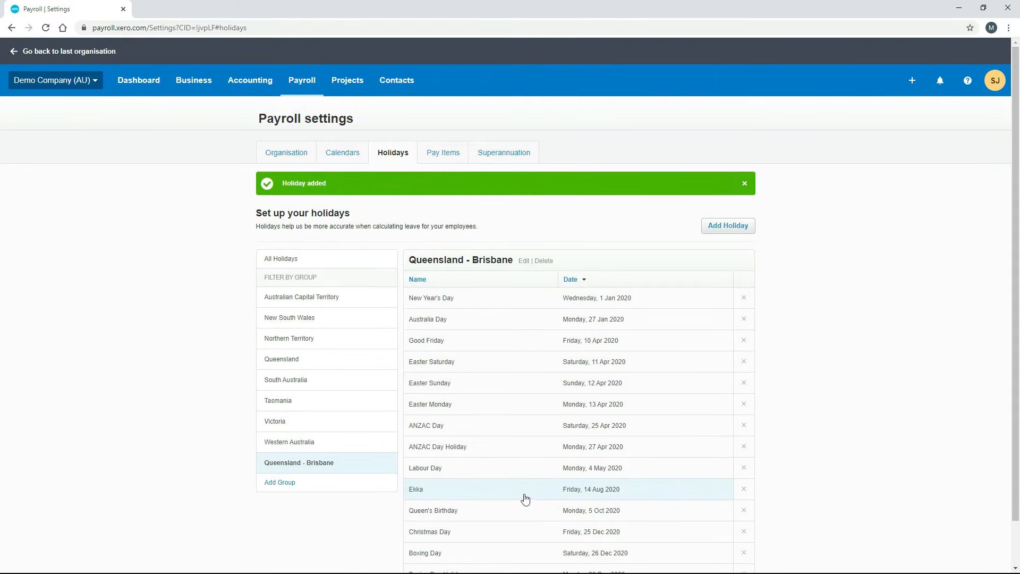
click(308, 366)
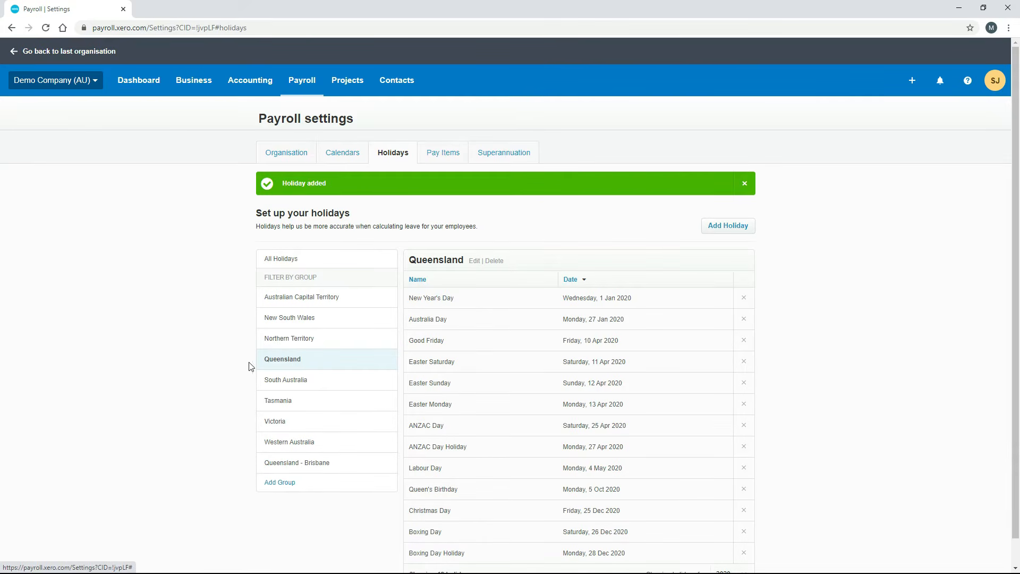
click(323, 466)
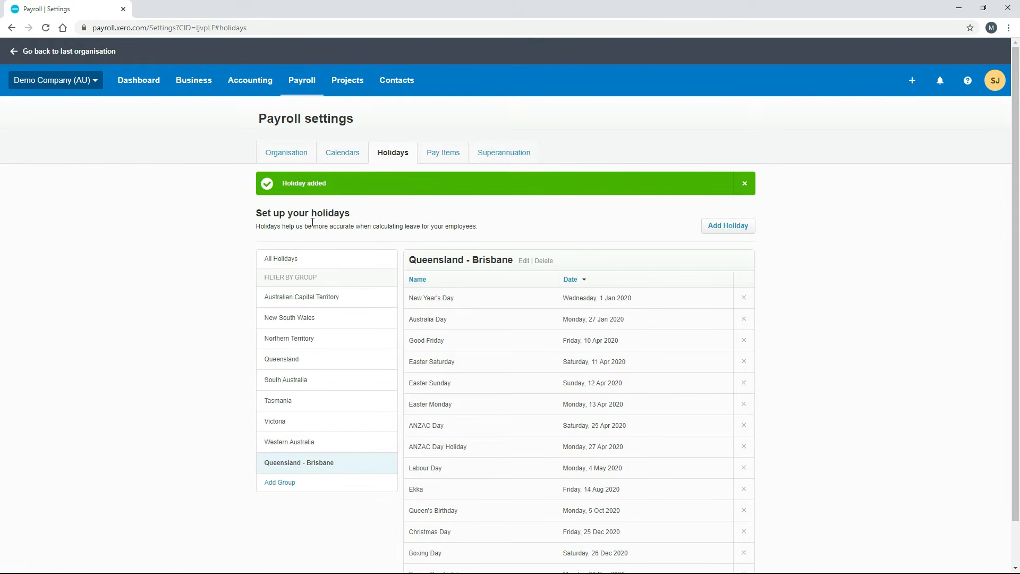
- In the pay items, make the Ordinary Hours earnings rate reportable as W1 on the activity statement and save it
click(448, 158)
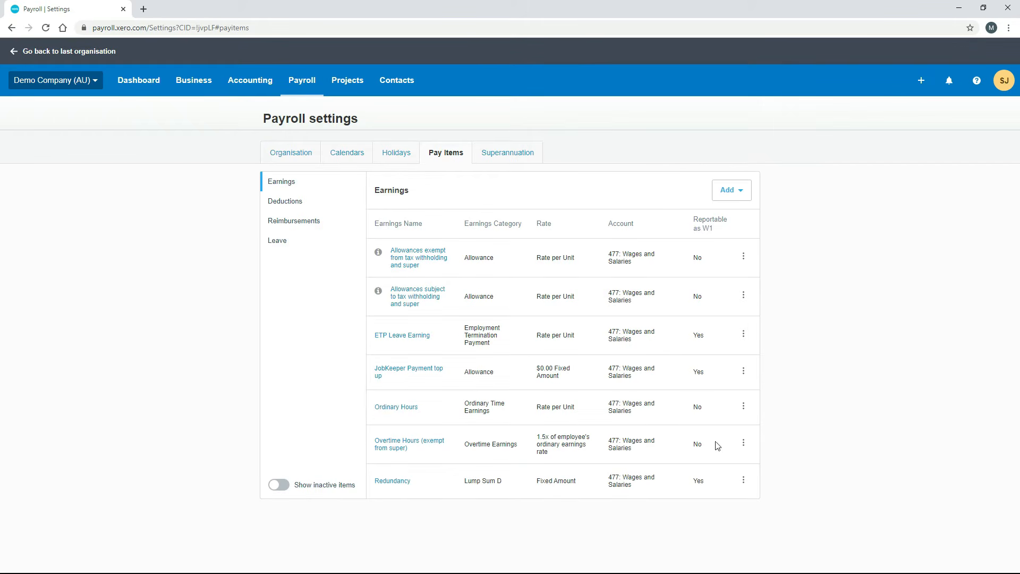
click(744, 406)
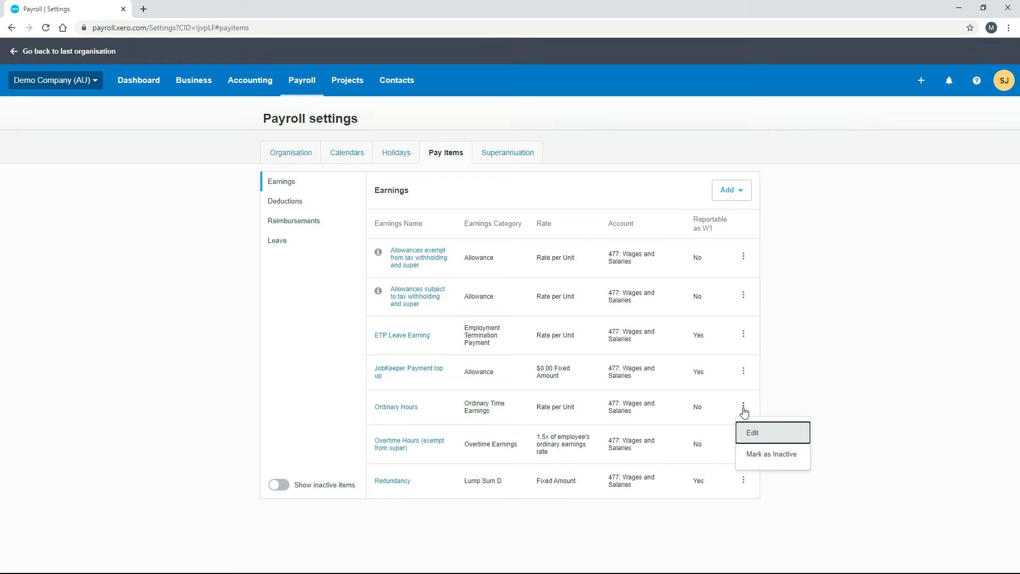
click(765, 437)
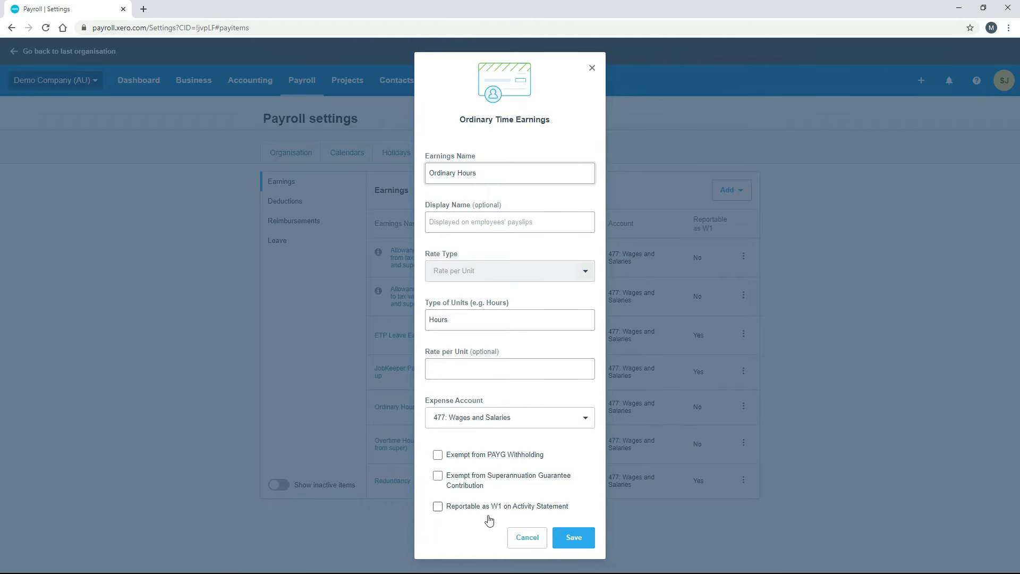
click(437, 508)
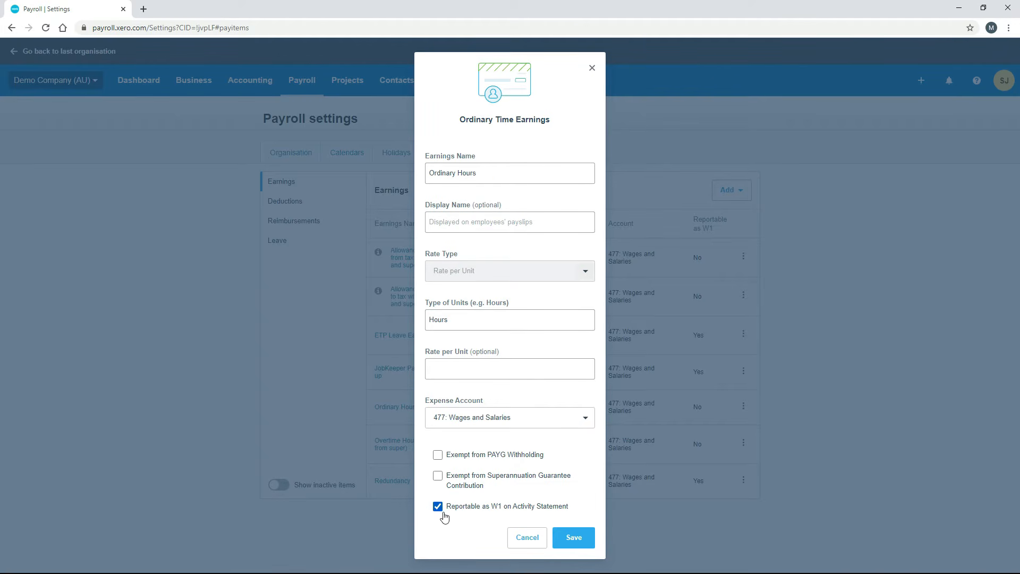
click(574, 538)
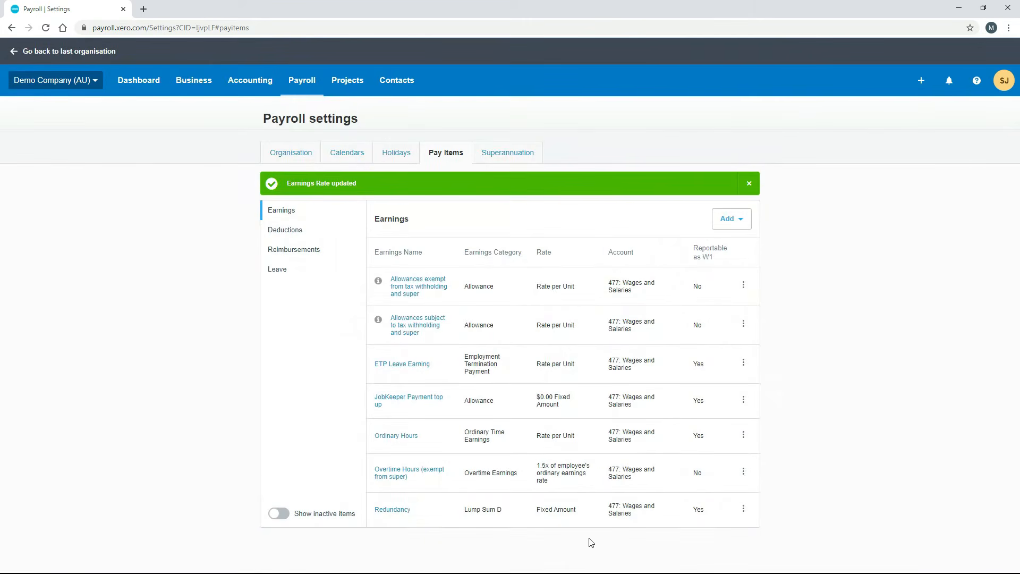
- Make Overtime Hours (exempt from super) reportable as W1 on the activity statement, enable leave accrual for it, and save
click(744, 473)
click(755, 495)
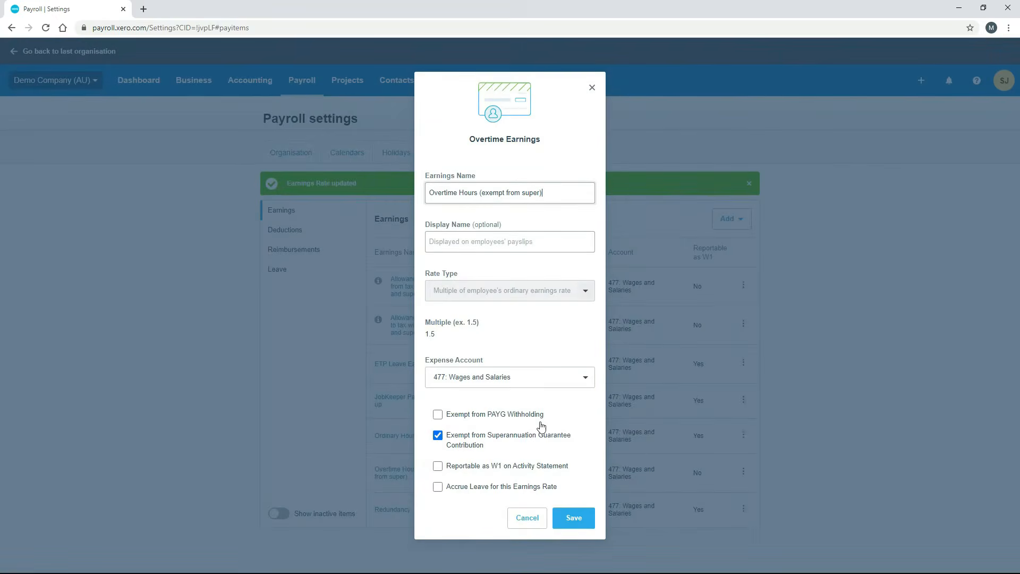
click(438, 465)
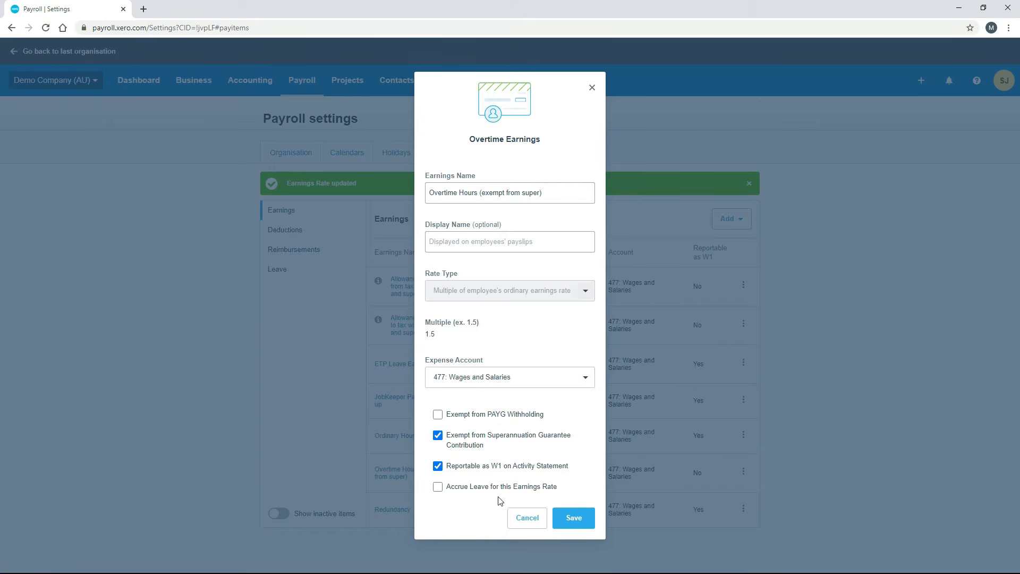
click(438, 487)
click(573, 519)
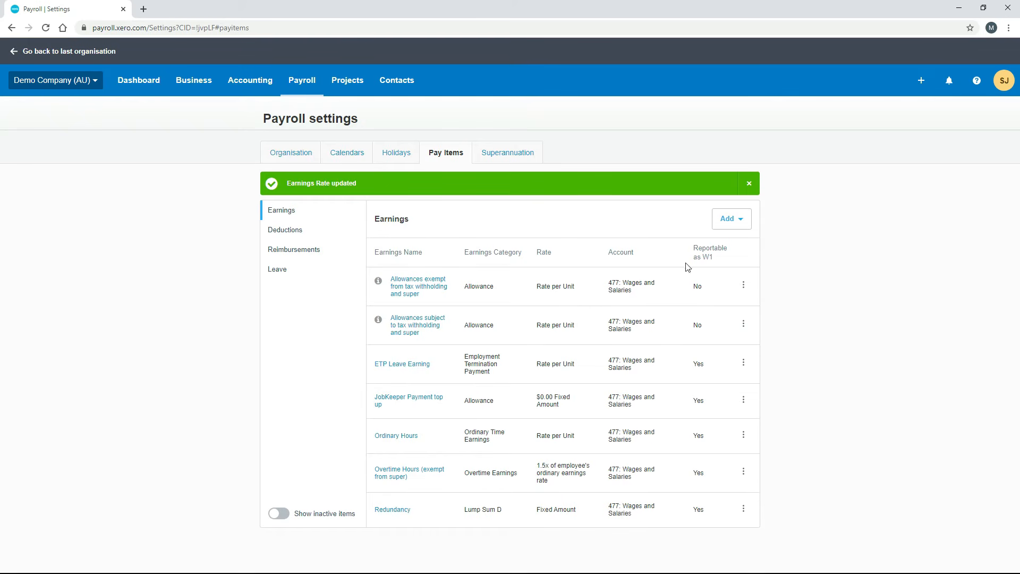
- Review the earnings categories that can be added and the rate settings of the existing overtime item without changing anything
click(746, 225)
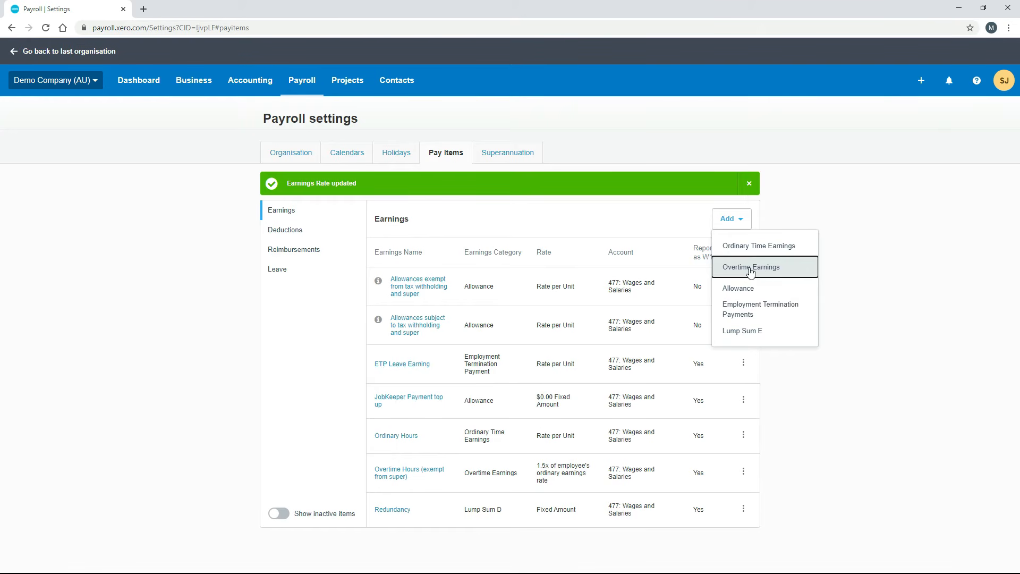
click(856, 450)
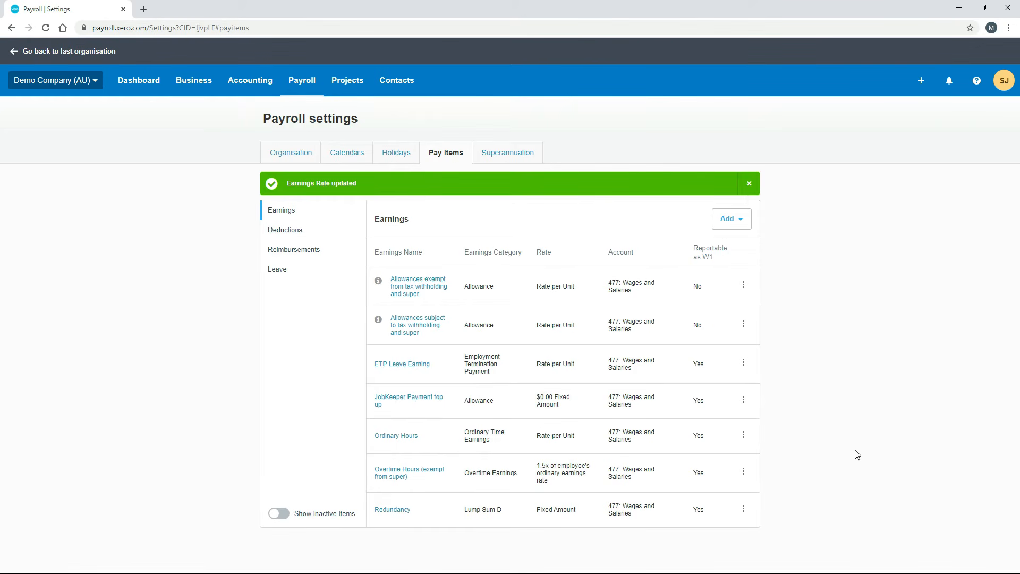
click(399, 478)
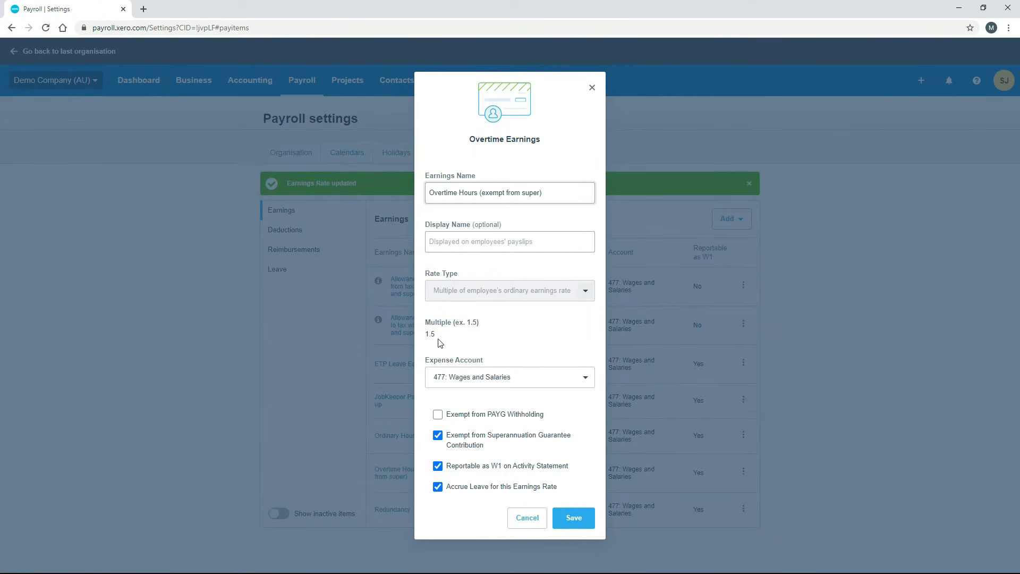
click(539, 518)
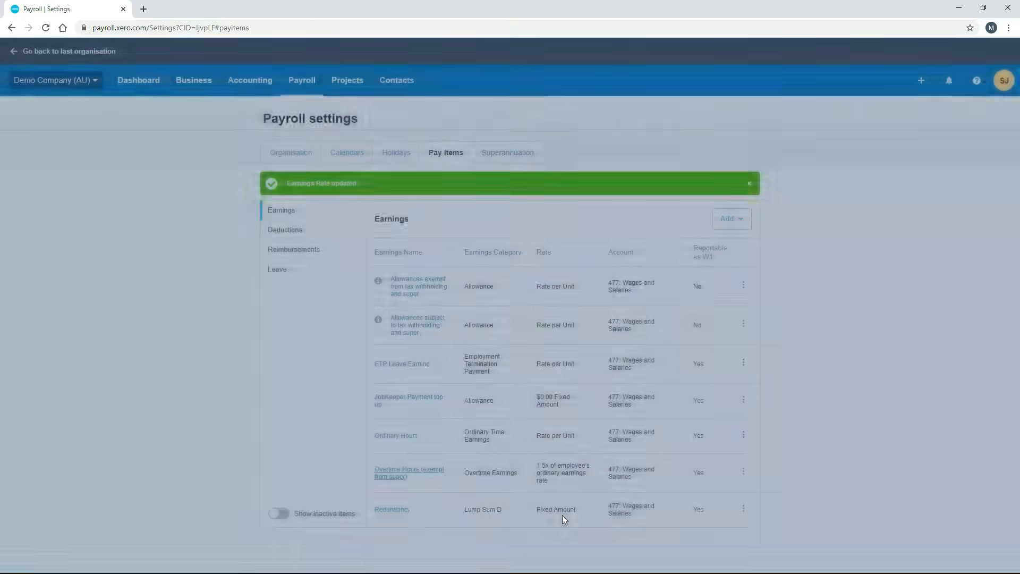
- Start an Overtime Earnings item named Overtime Hours x2, paid at a multiple of 2 of the employee's ordinary earnings rate
click(736, 220)
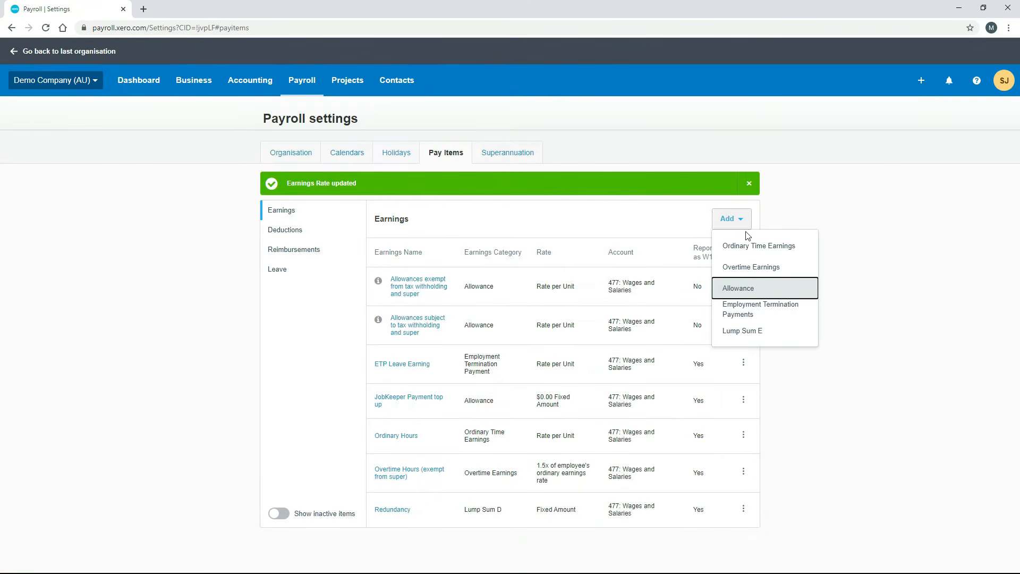
click(765, 267)
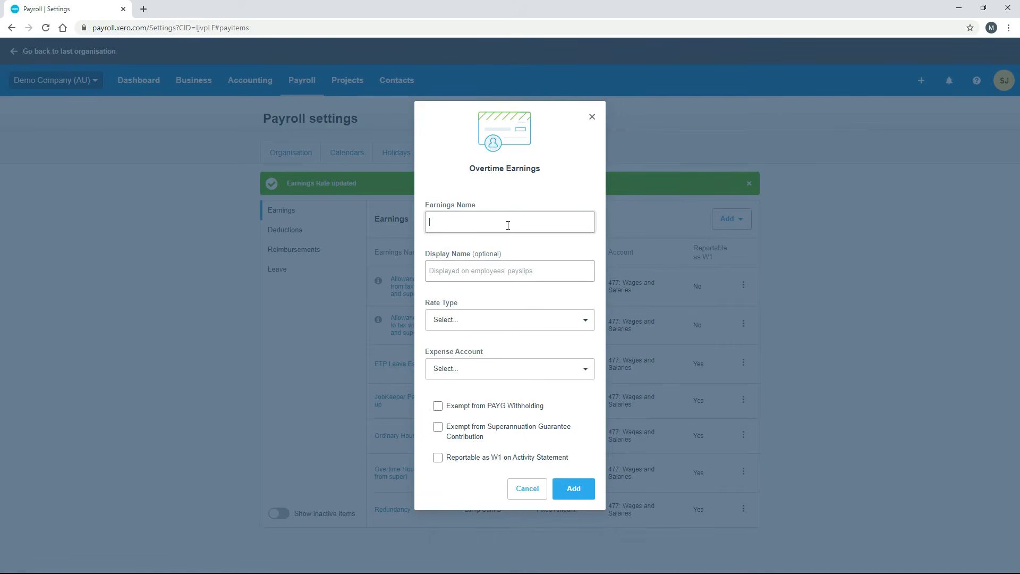
text(Overtime Hours x2)
click(585, 321)
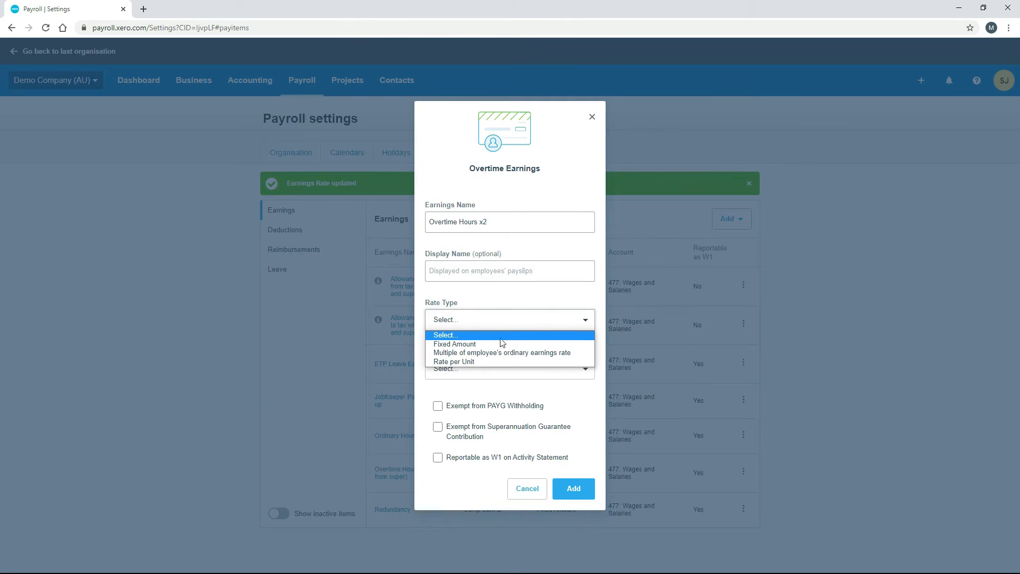
click(537, 354)
click(529, 334)
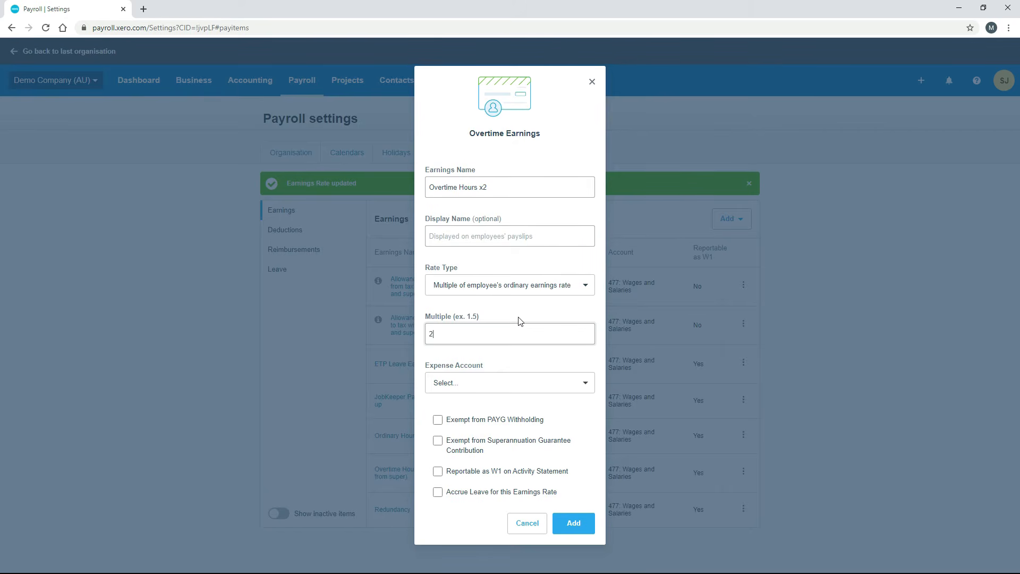
- Assign the expense account 477: Wages and Salaries to the new Overtime Hours x2 item
click(581, 389)
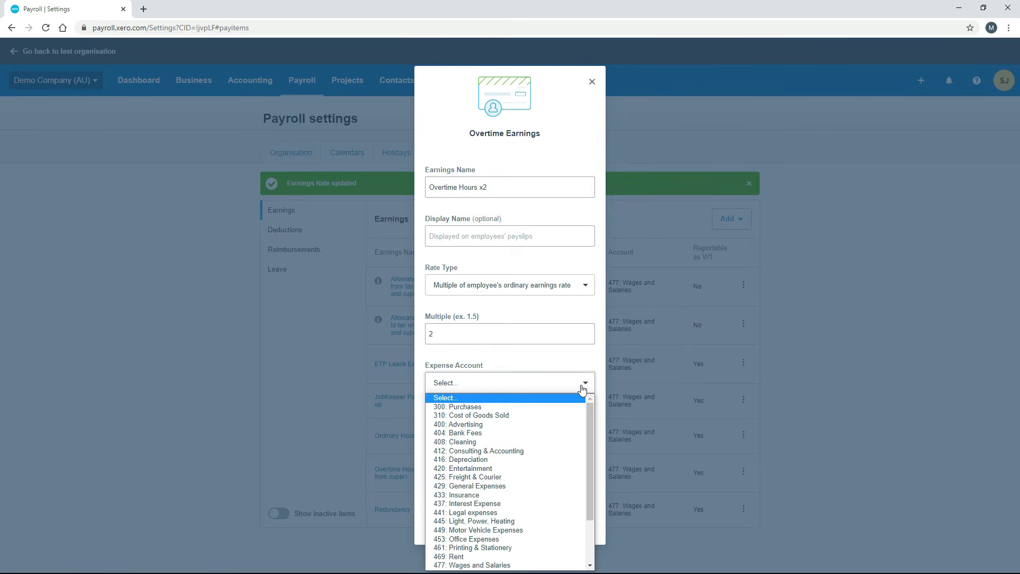
scroll(517, 433, down, 3)
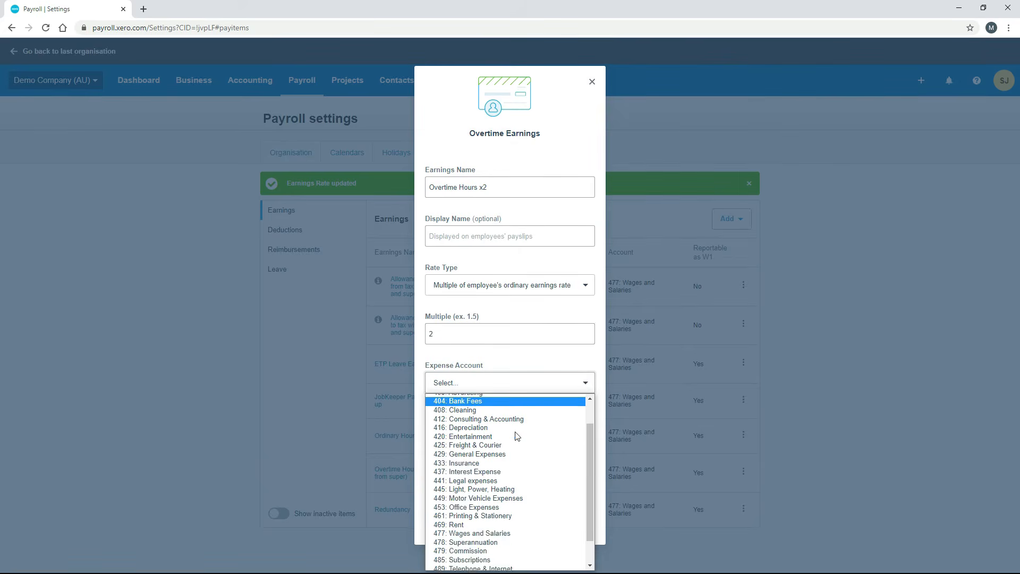
click(494, 503)
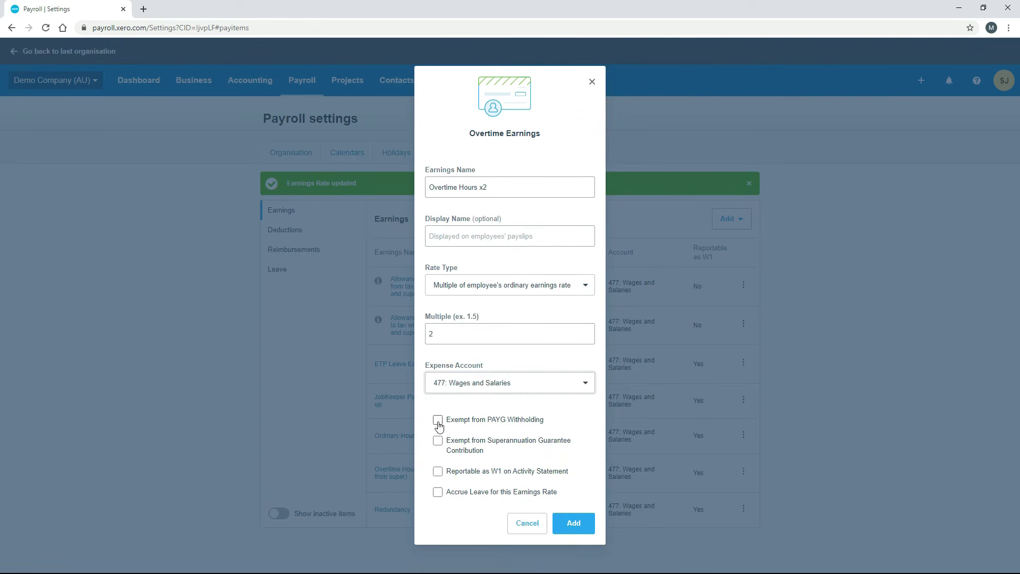
- Make Overtime Hours x2 exempt from superannuation guarantee contribution, reportable as W1 and leave-accruing, and add the item
click(439, 442)
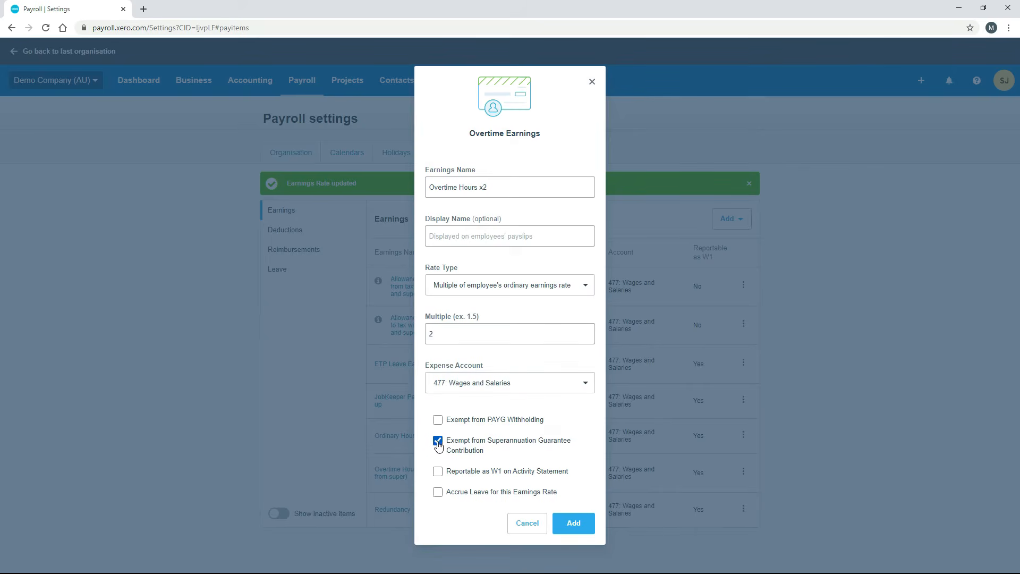
click(438, 472)
click(437, 491)
click(574, 524)
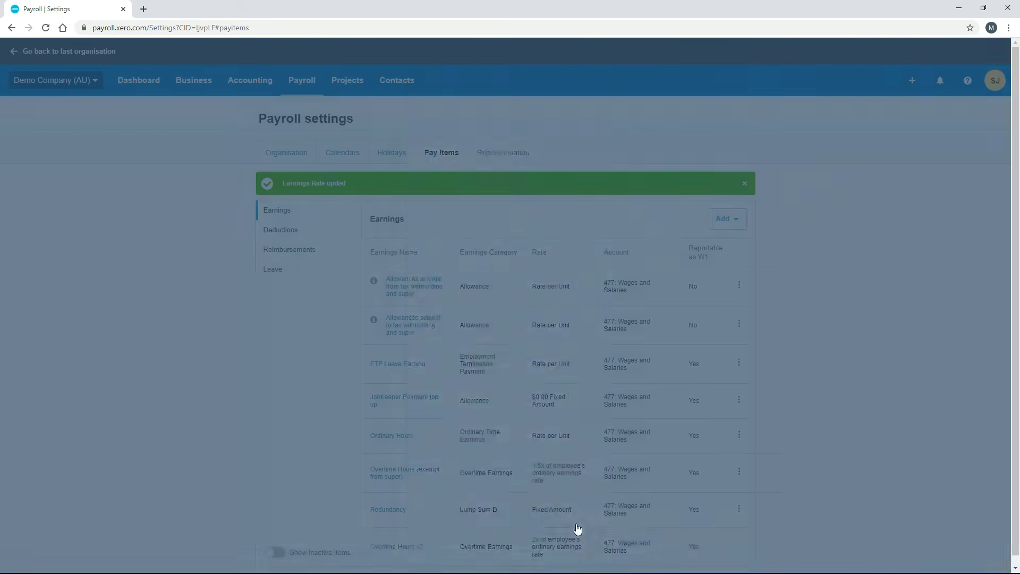
scroll(813, 437, down, 1)
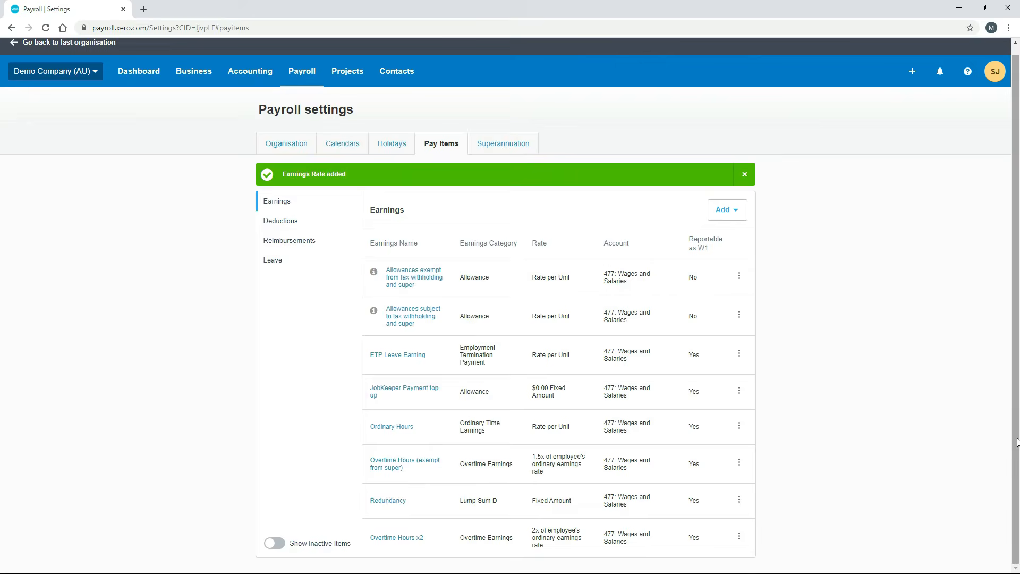
scroll(1017, 405, up, 1)
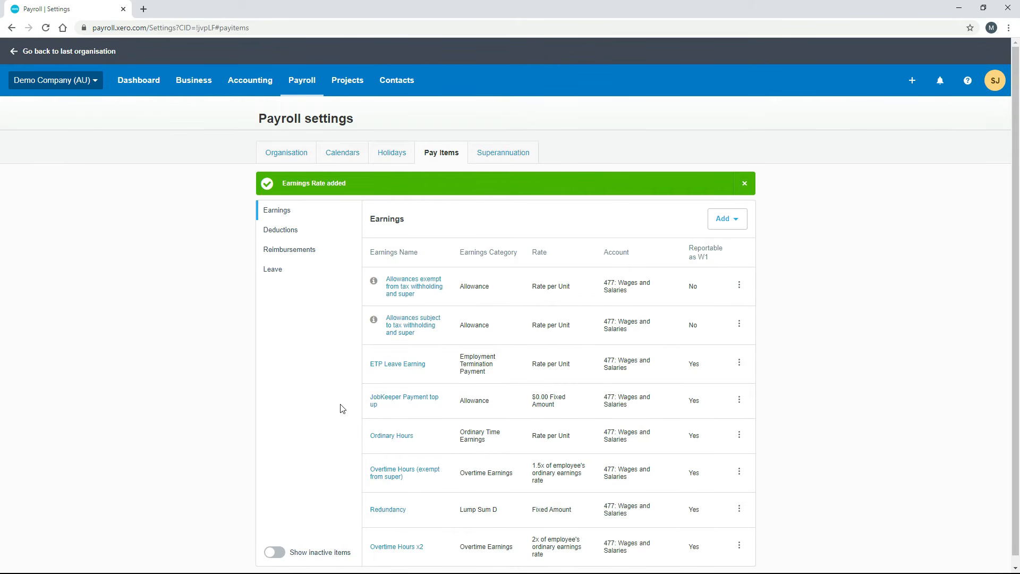
- Review the deduction pay items and the deduction categories that can be added
click(282, 231)
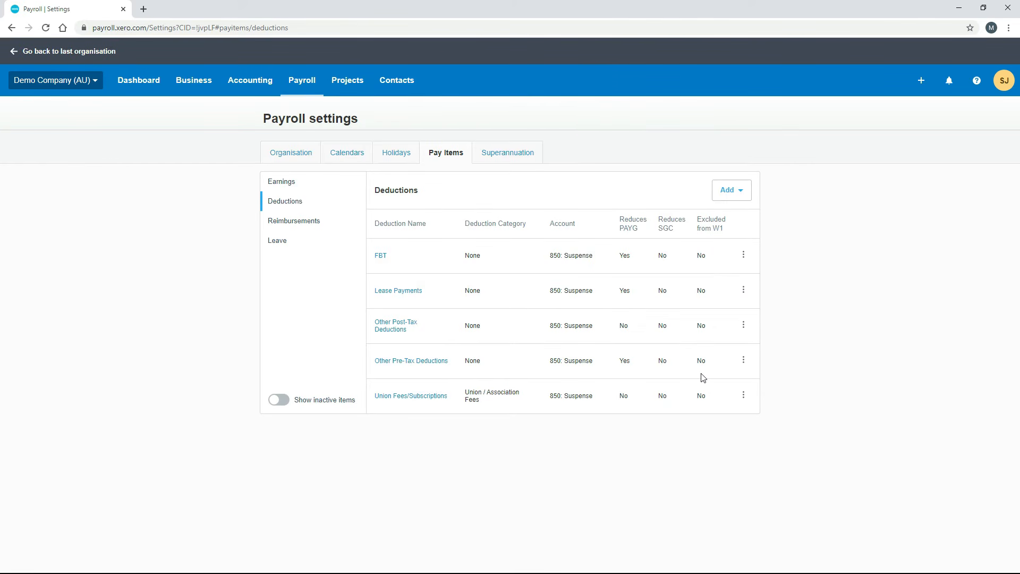
click(735, 190)
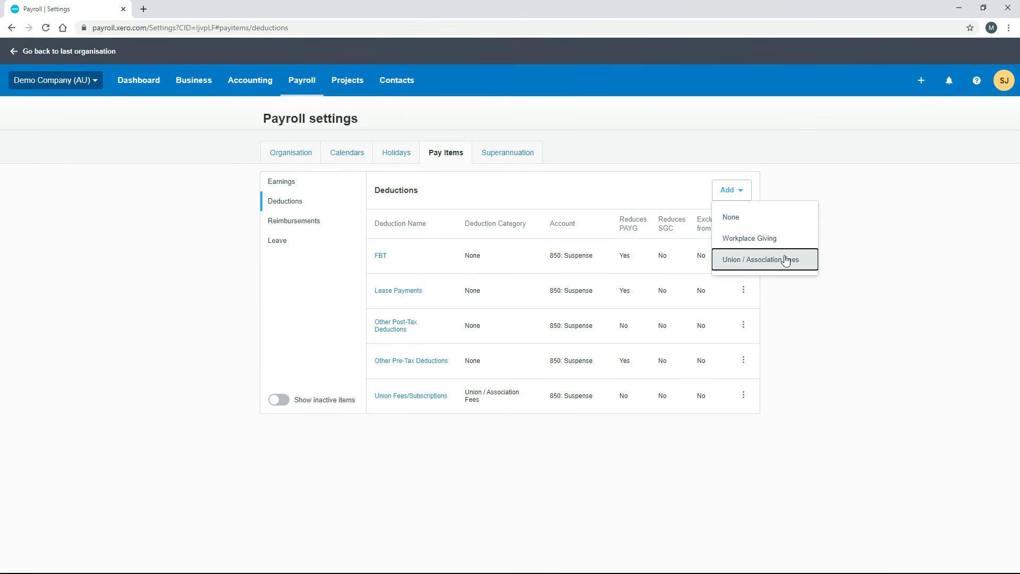
click(842, 273)
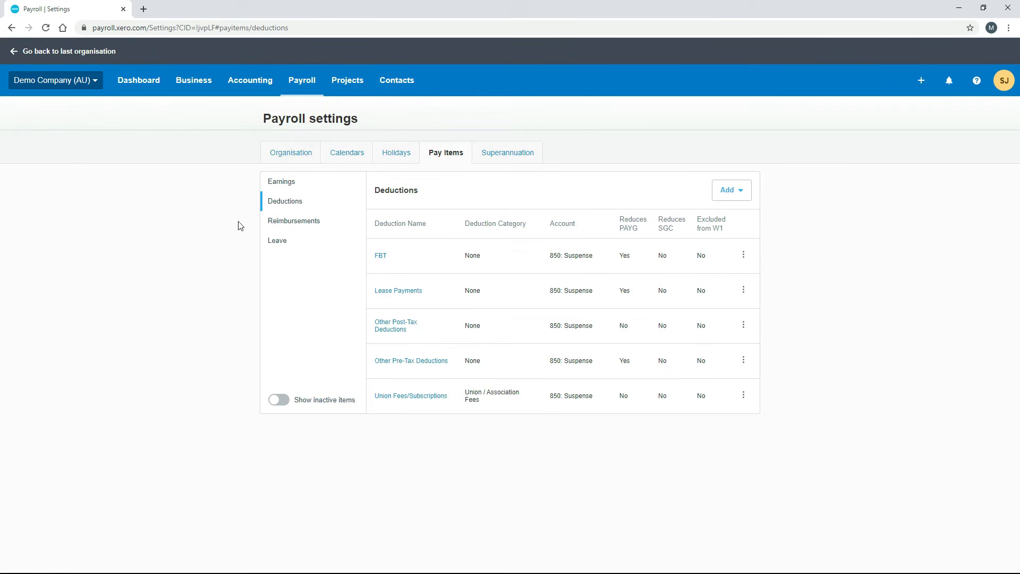
- Review the reimbursement pay items, the account choices for a new reimbursement, and the actions available for Travel National Costs without changing anything
click(294, 225)
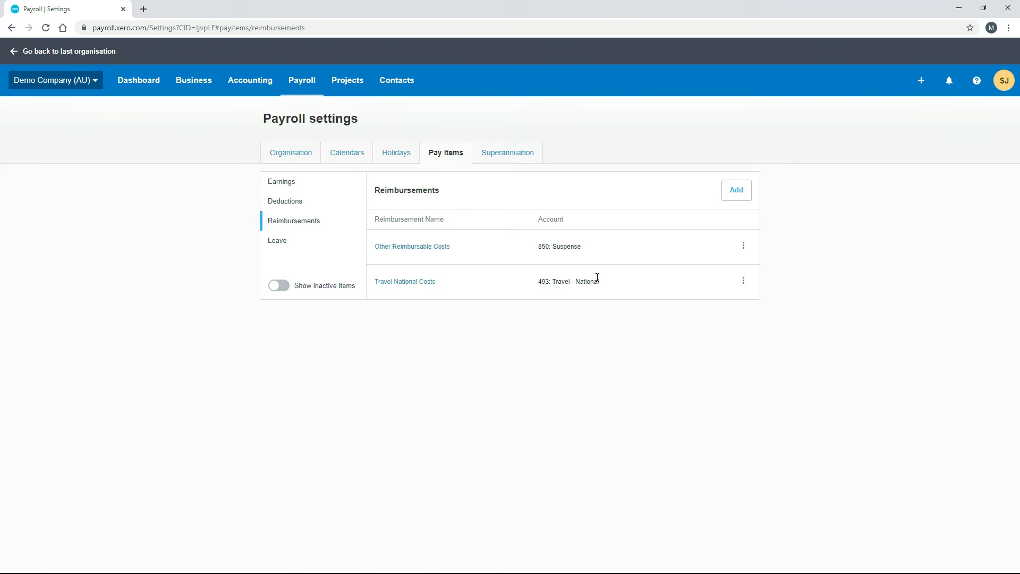
click(742, 198)
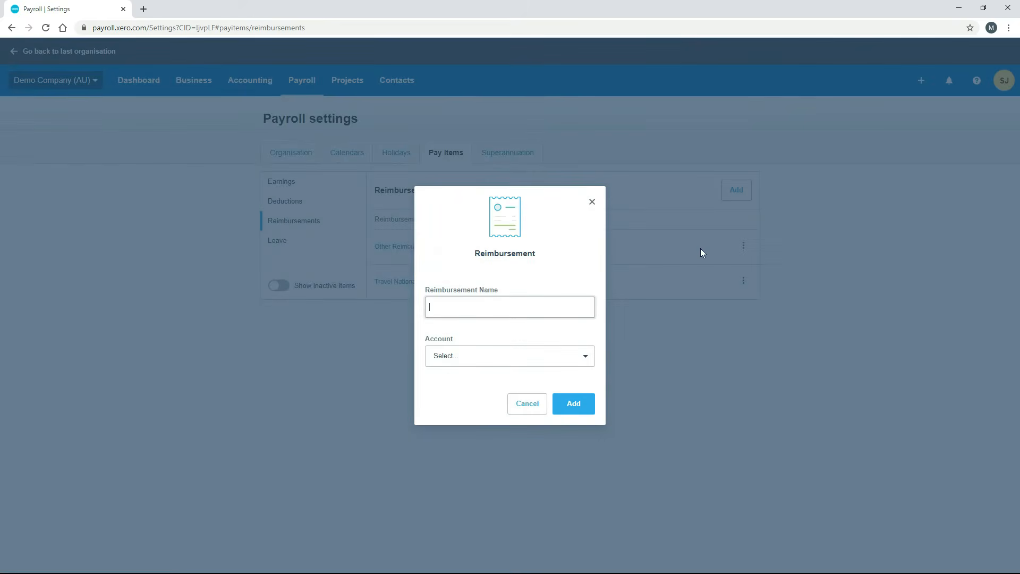
click(589, 359)
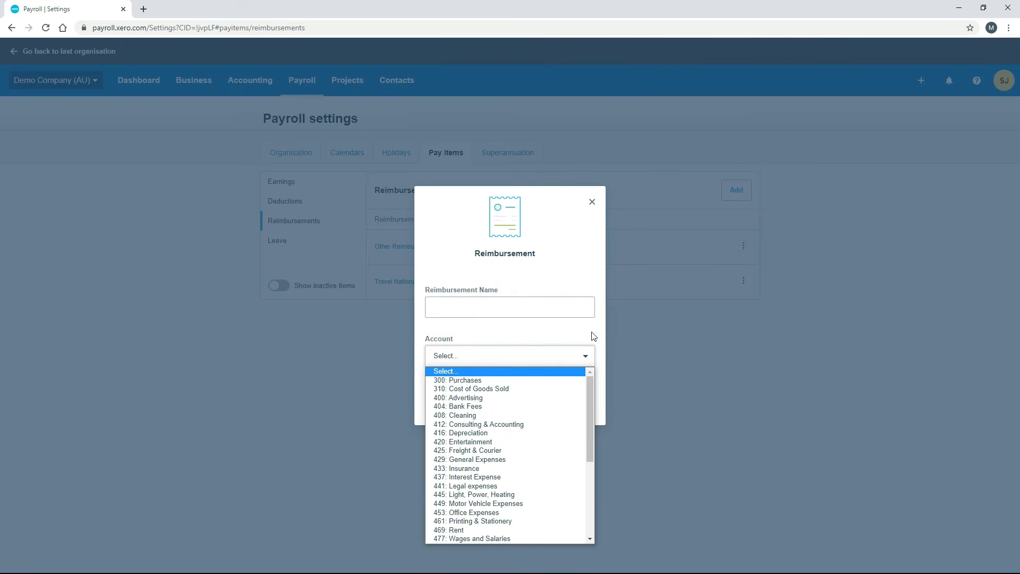
click(589, 359)
click(539, 407)
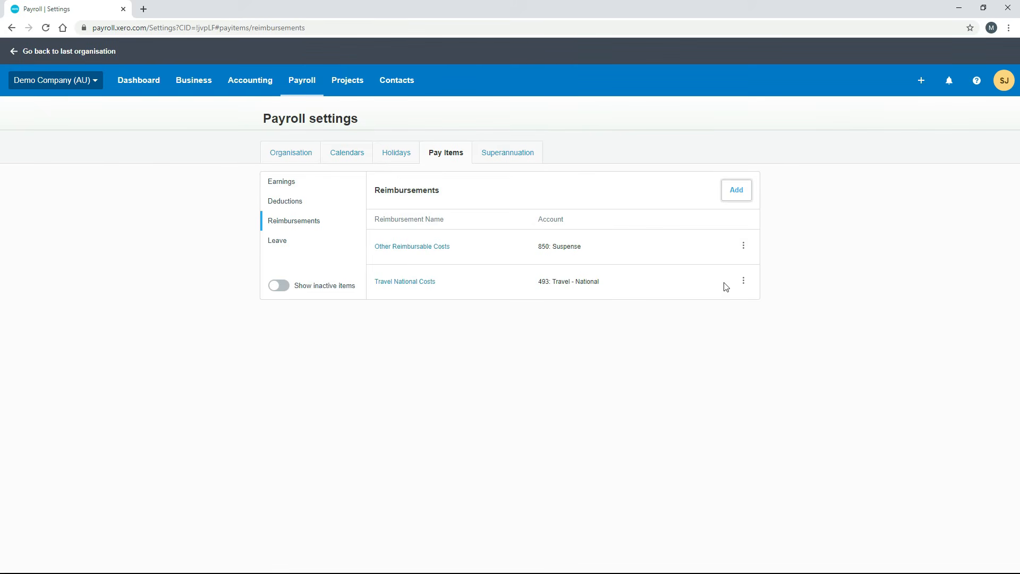
click(744, 282)
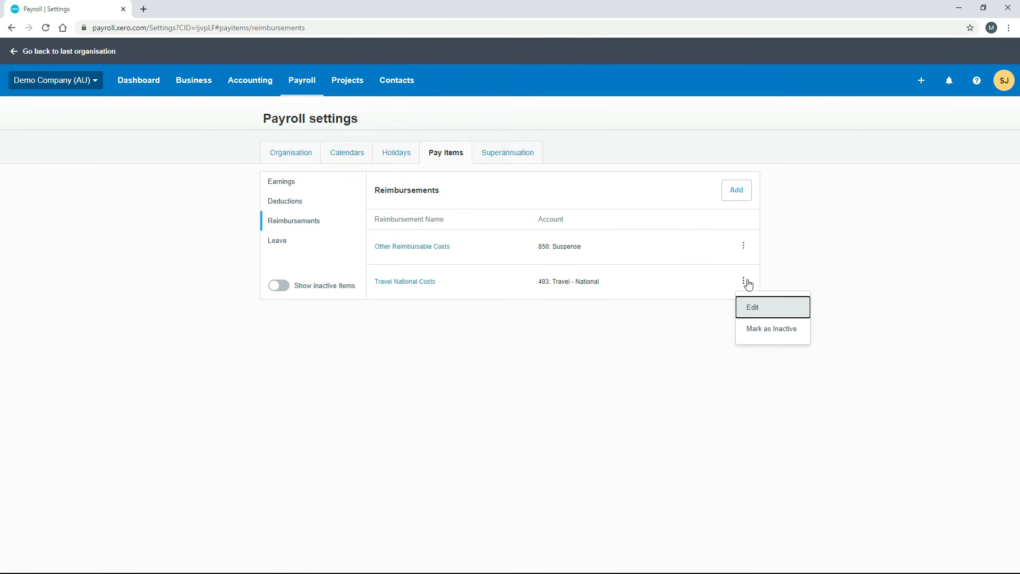
click(516, 325)
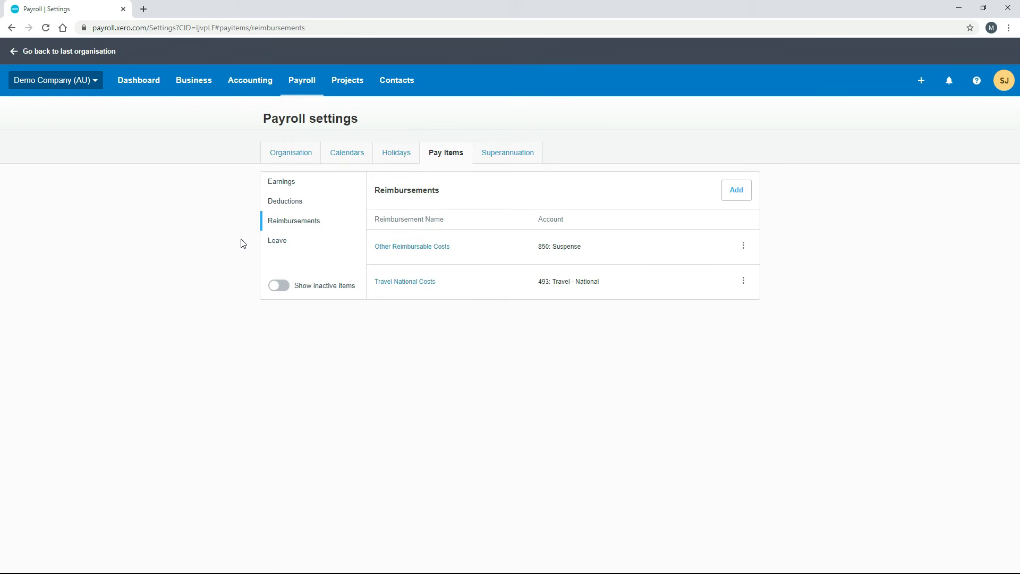
- Review the leave pay items and the settings of Annual Leave and Personal/Carer's Leave without changing them
click(287, 244)
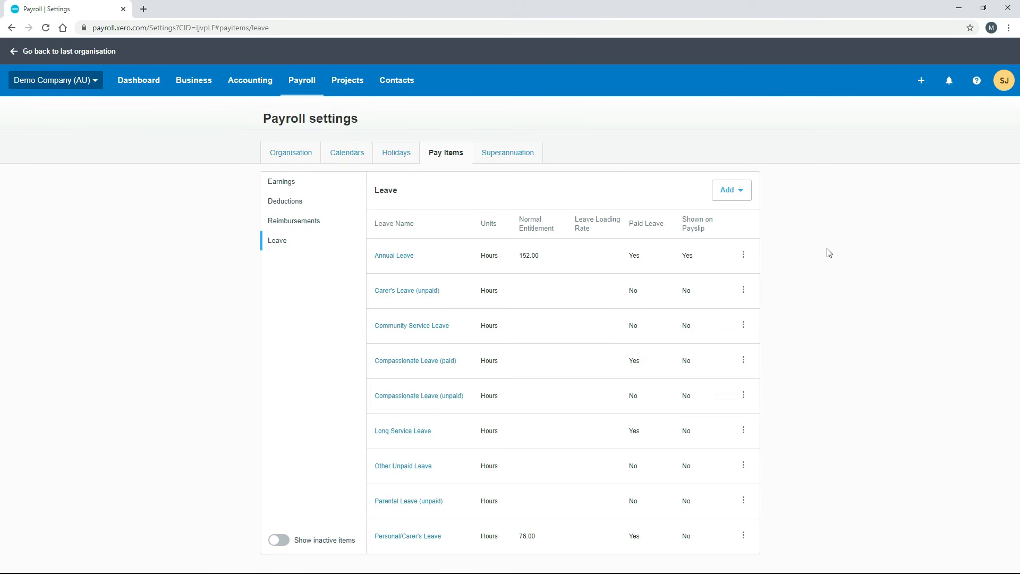
click(405, 263)
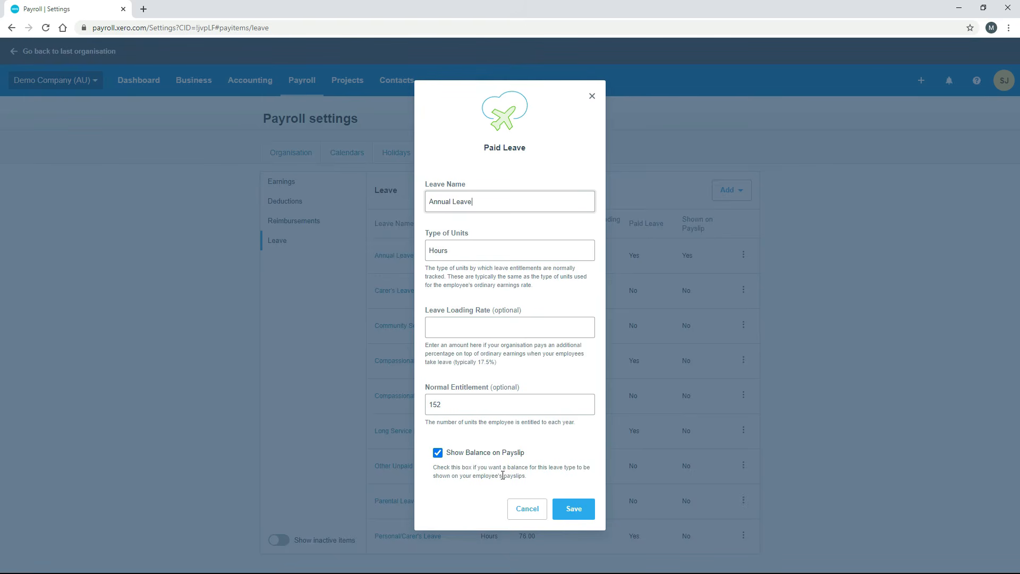
click(538, 509)
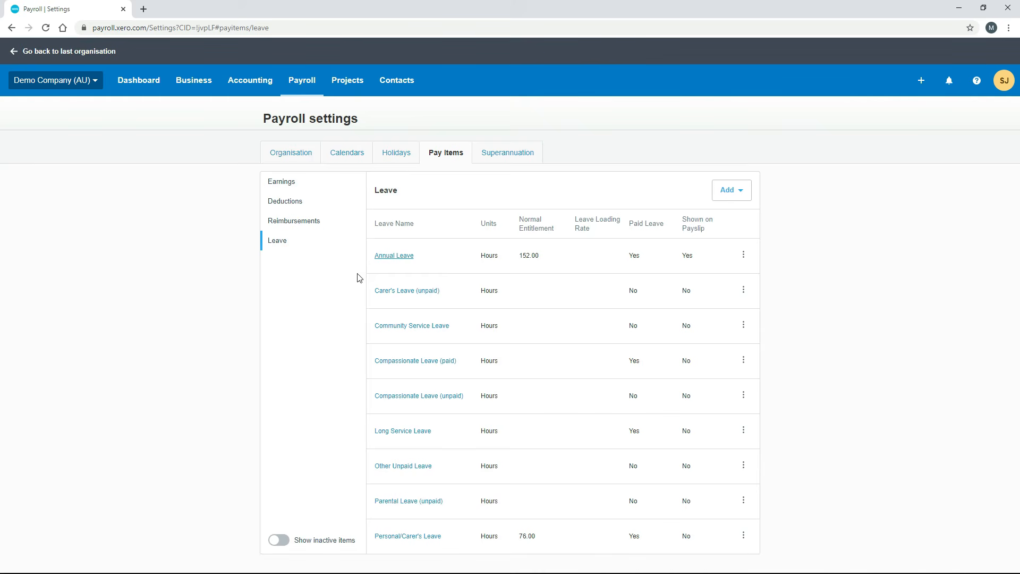
click(416, 538)
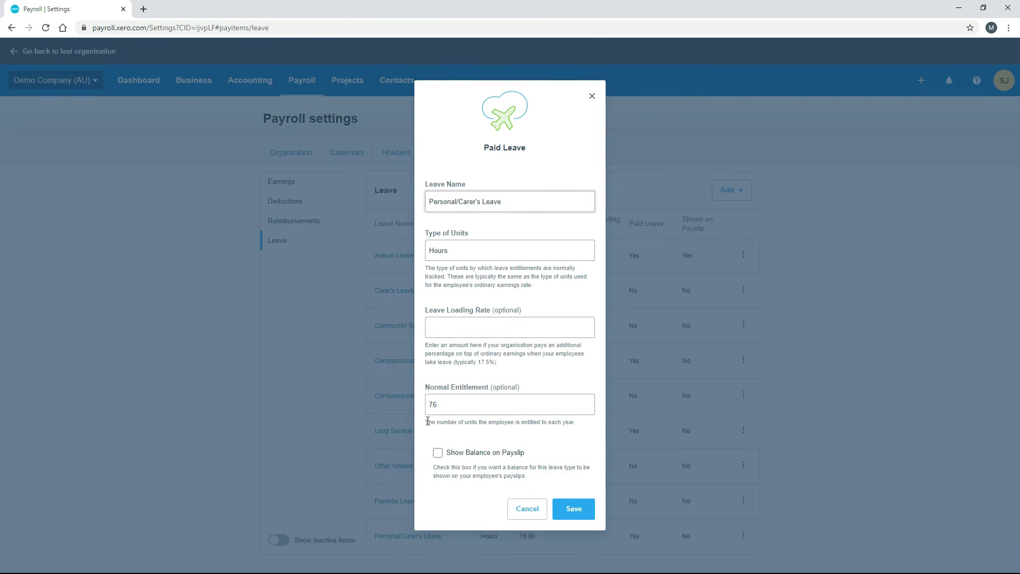
click(528, 508)
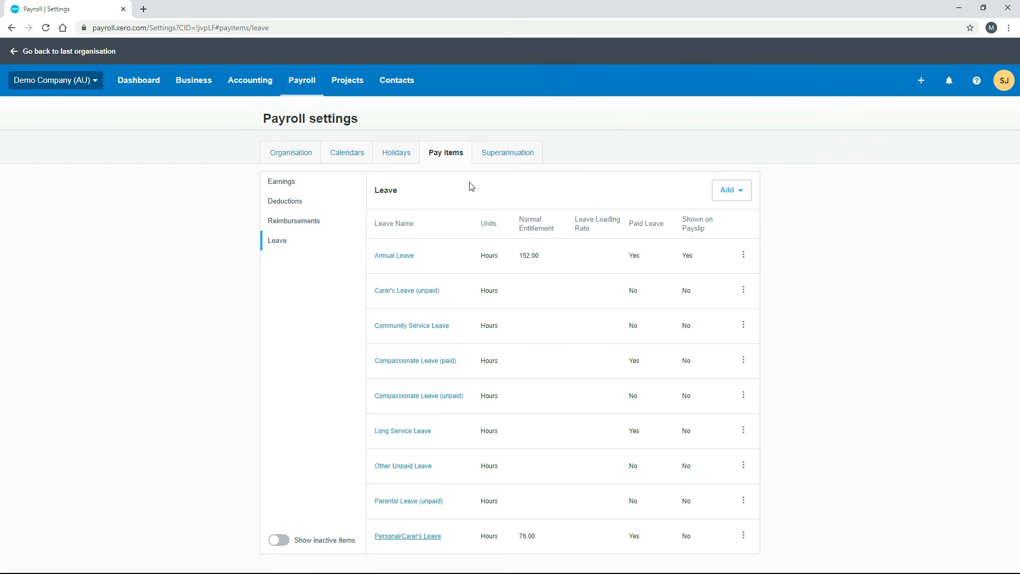
- Add the regulated superannuation fund Colonial First State FirstChoice Employer Super, found by searching for "colon", leaving the employer number blank
click(513, 157)
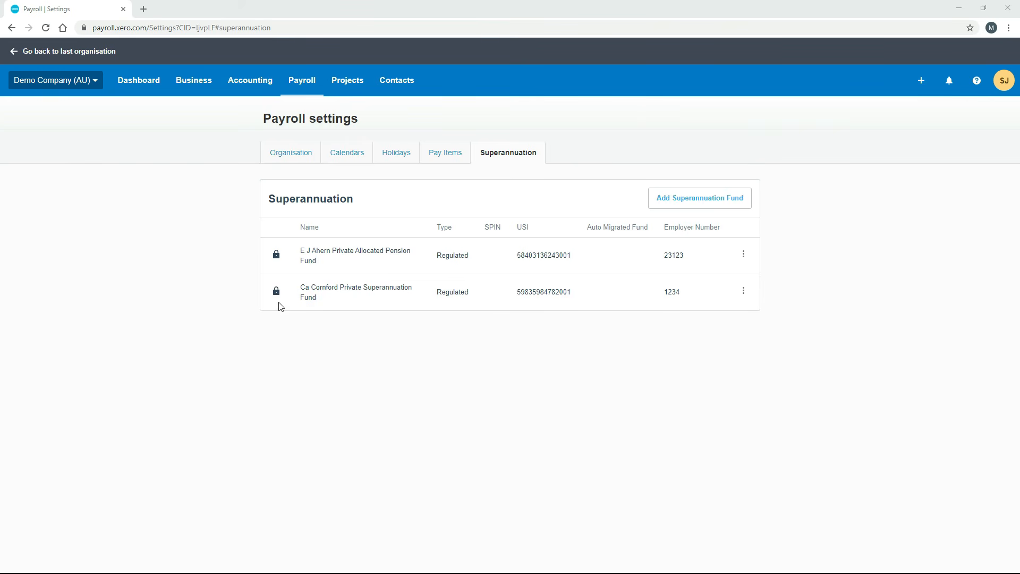
click(704, 206)
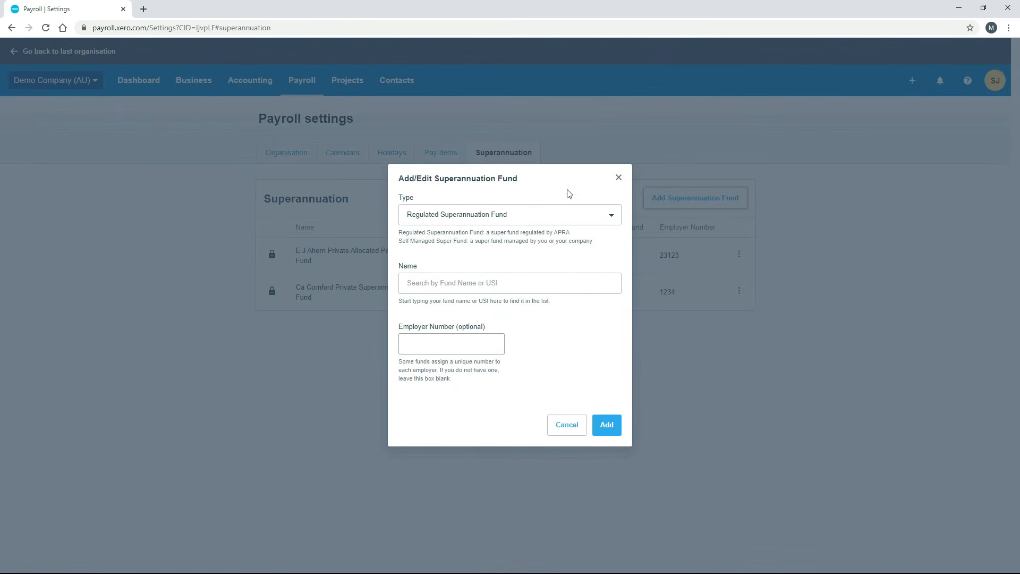
click(606, 220)
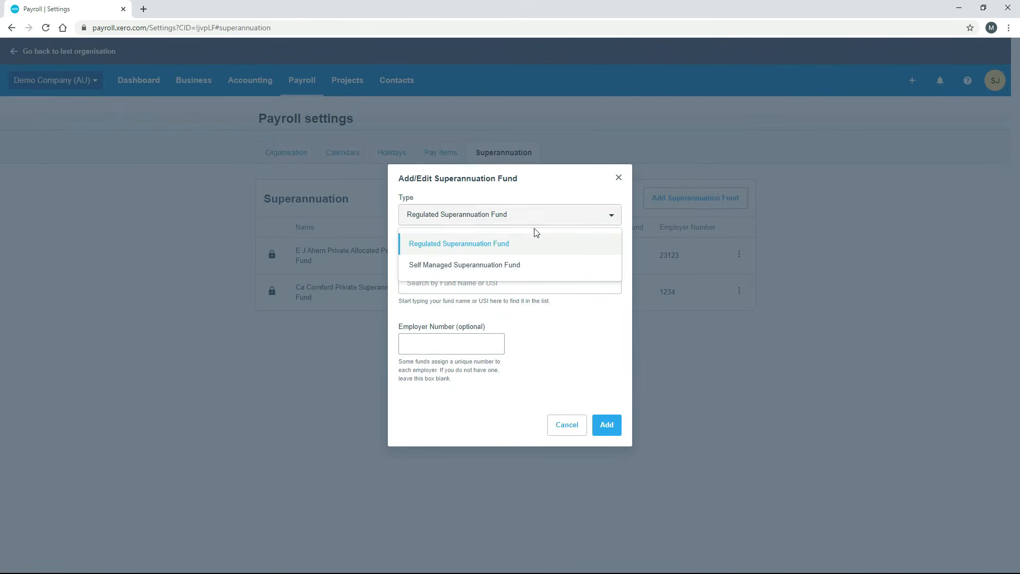
click(472, 248)
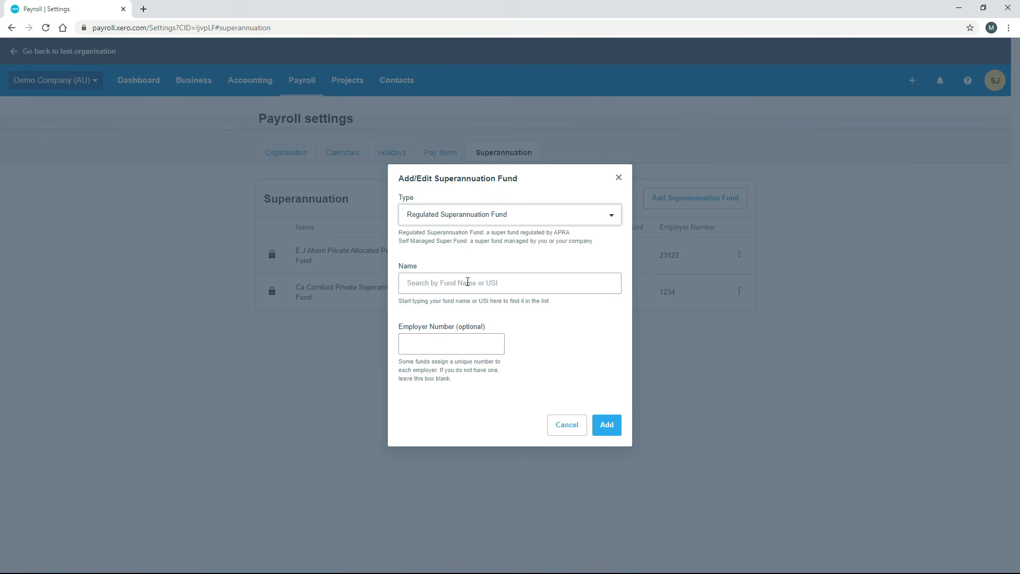
click(467, 281)
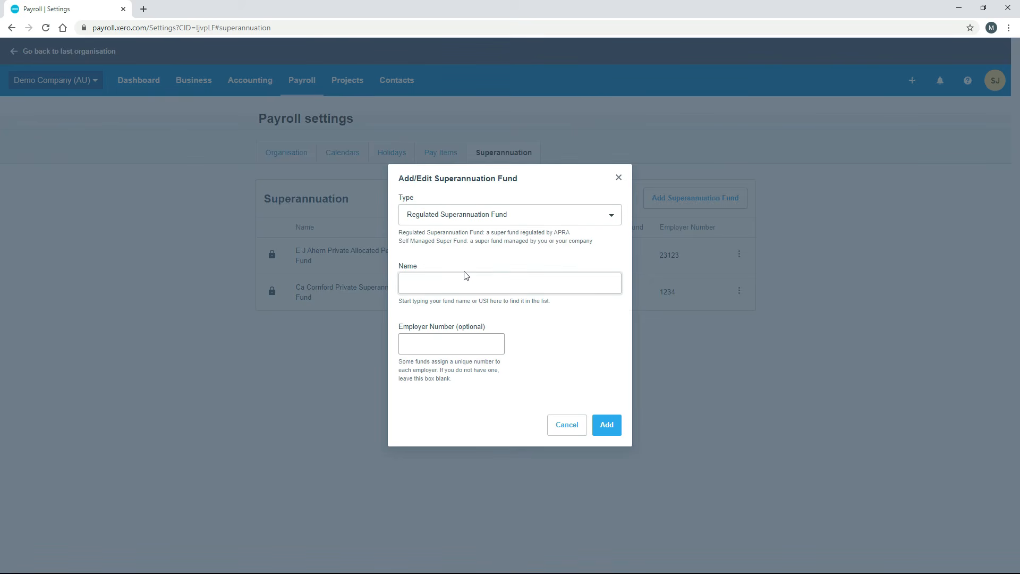
text(col)
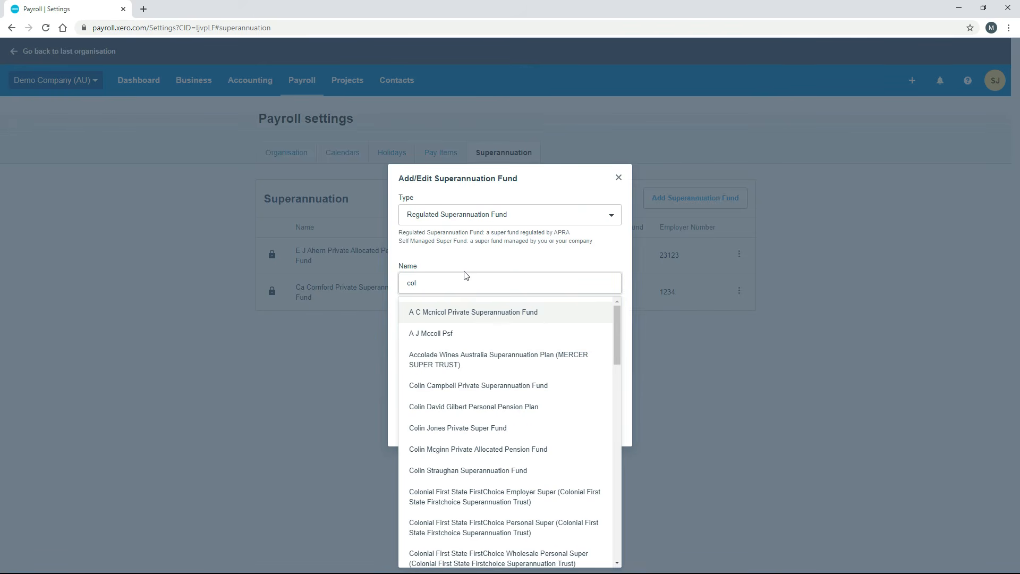
text(on)
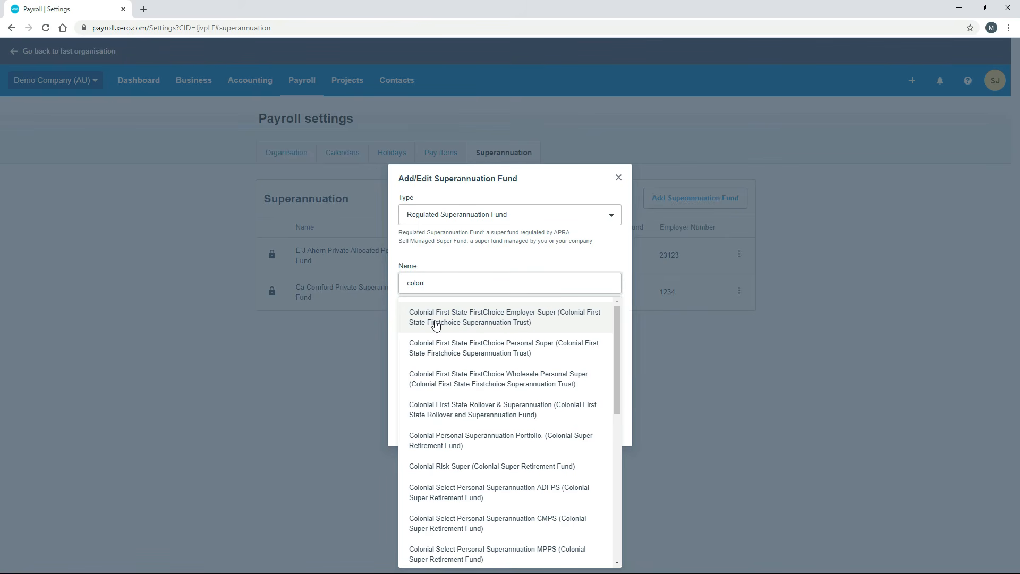
click(487, 322)
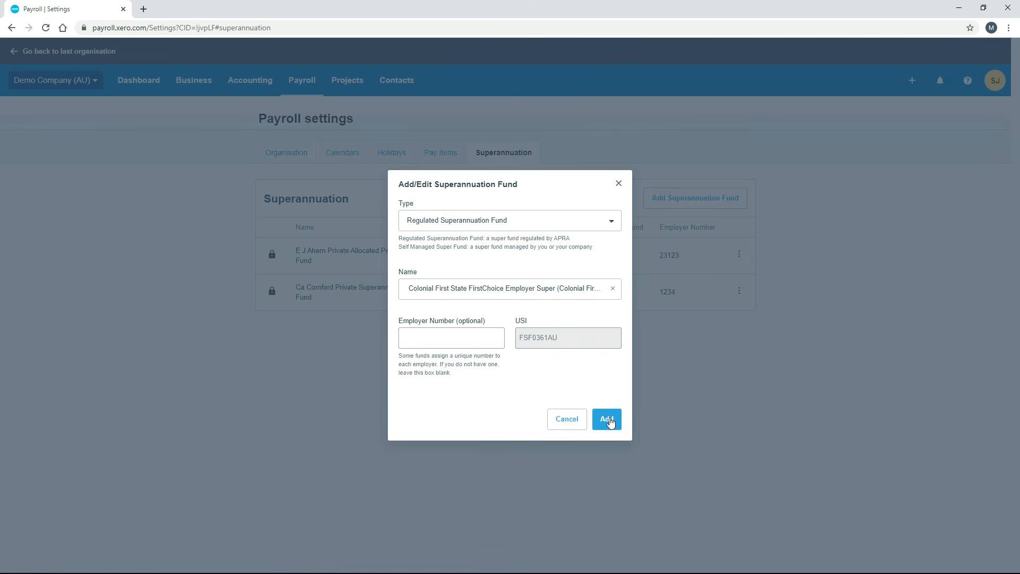
click(607, 419)
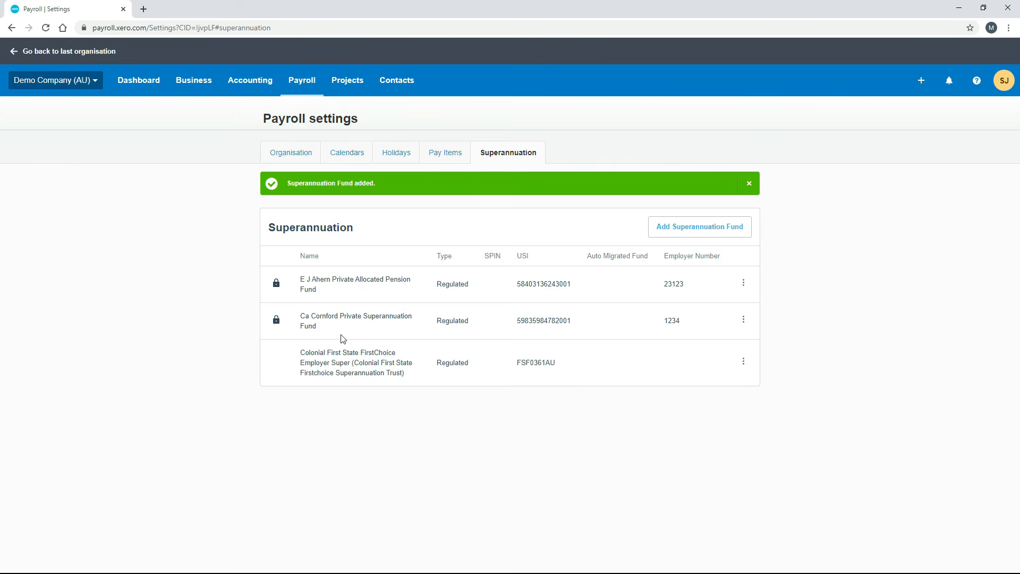
- Review the details required for a new Self Managed Superannuation Fund without adding one
click(735, 225)
click(604, 218)
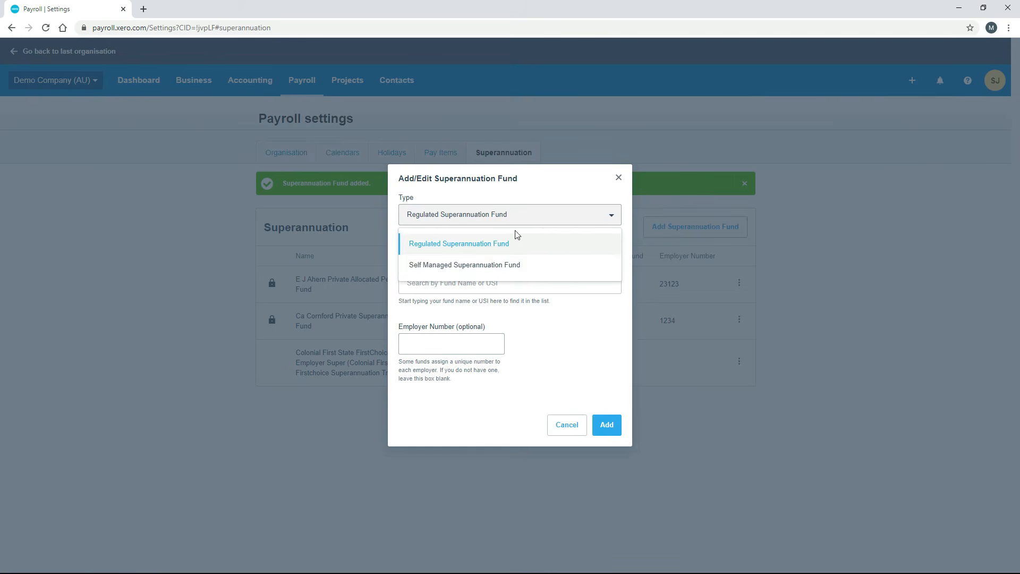
click(478, 266)
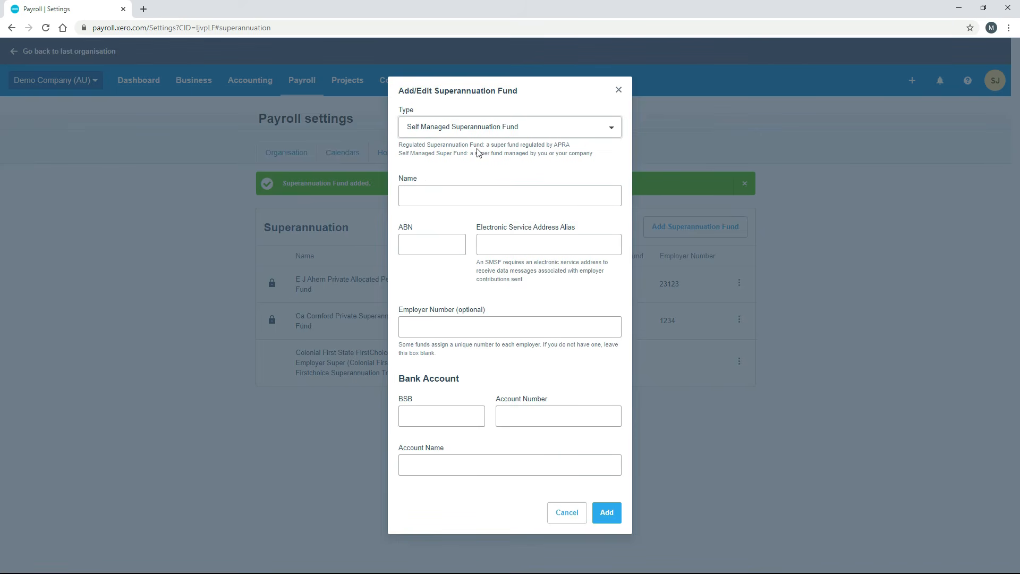
click(485, 167)
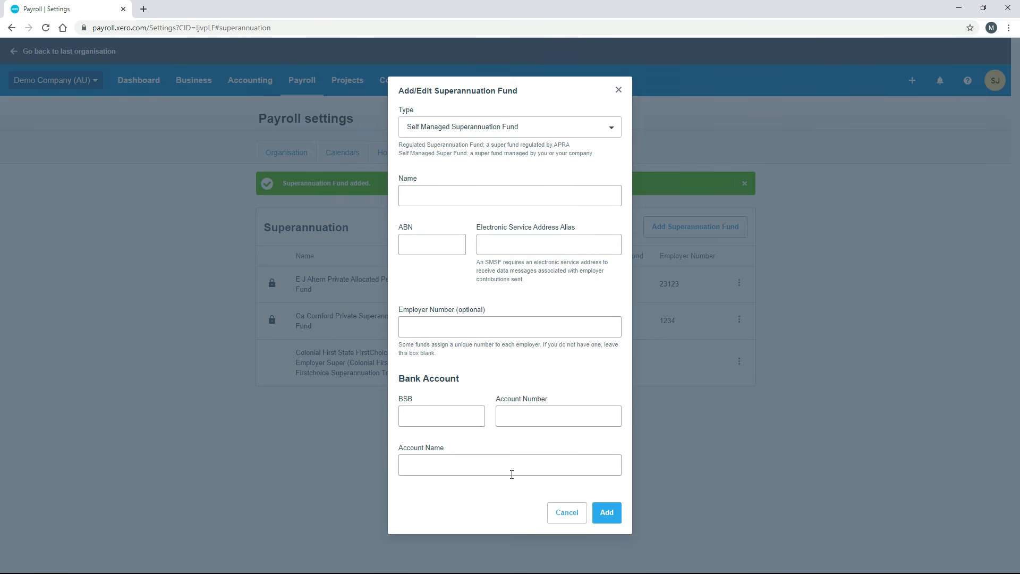
click(567, 514)
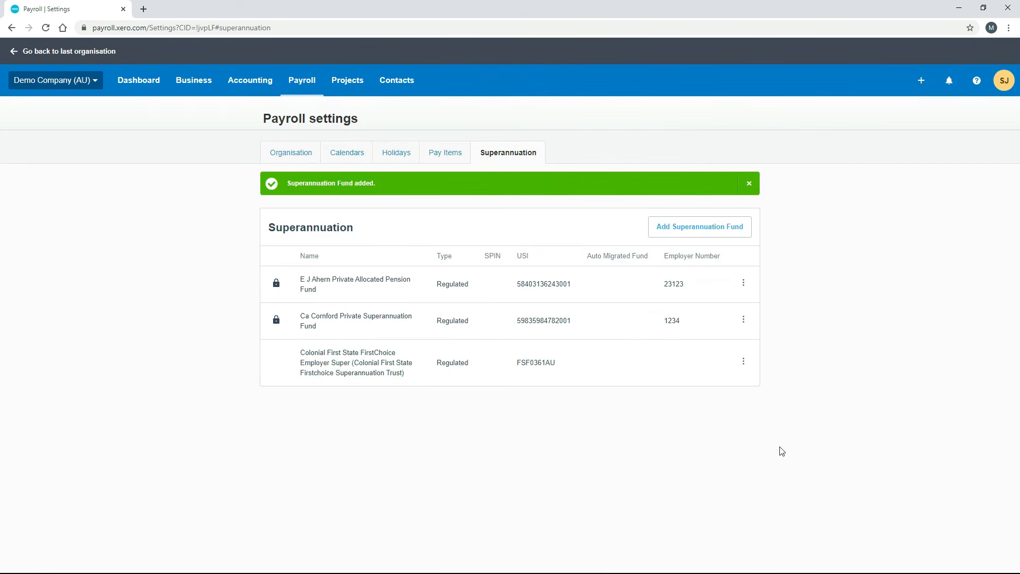